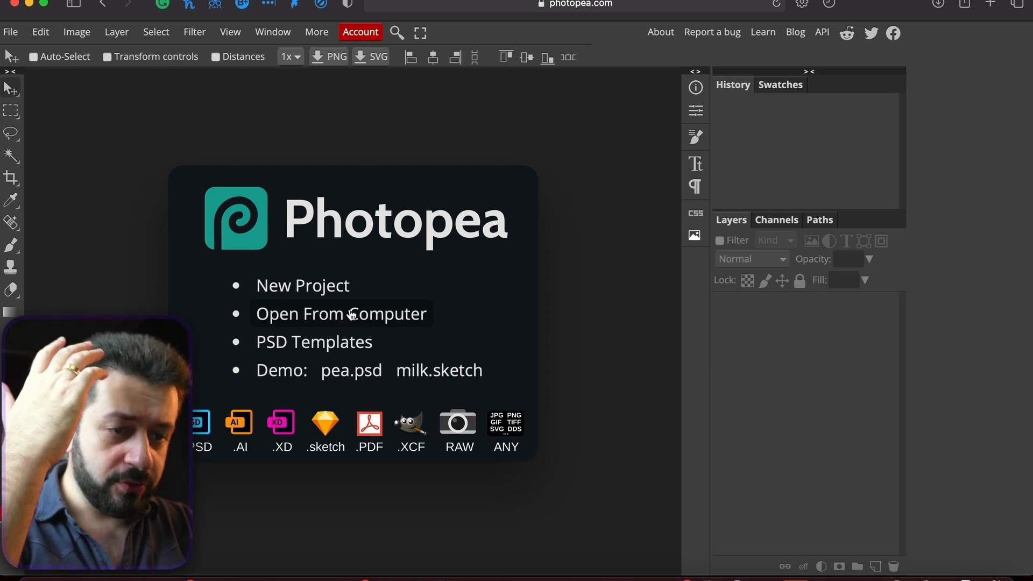
# Step: Open the Nyxson thumbnail template file from the computer
pyautogui.click(352, 315)
pyautogui.doubleClick(367, 237)
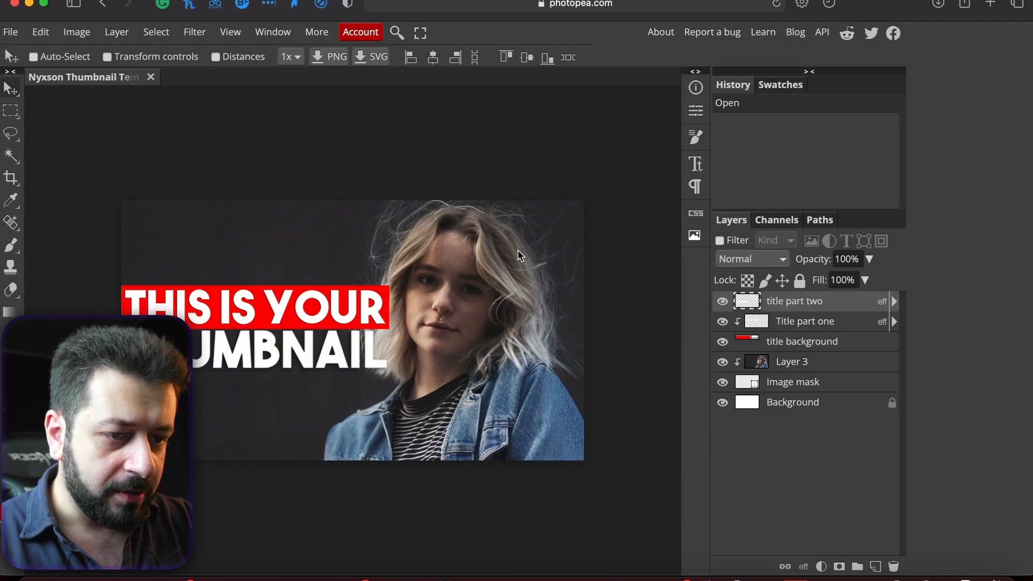
pyautogui.hscroll(-2, 523, 253)
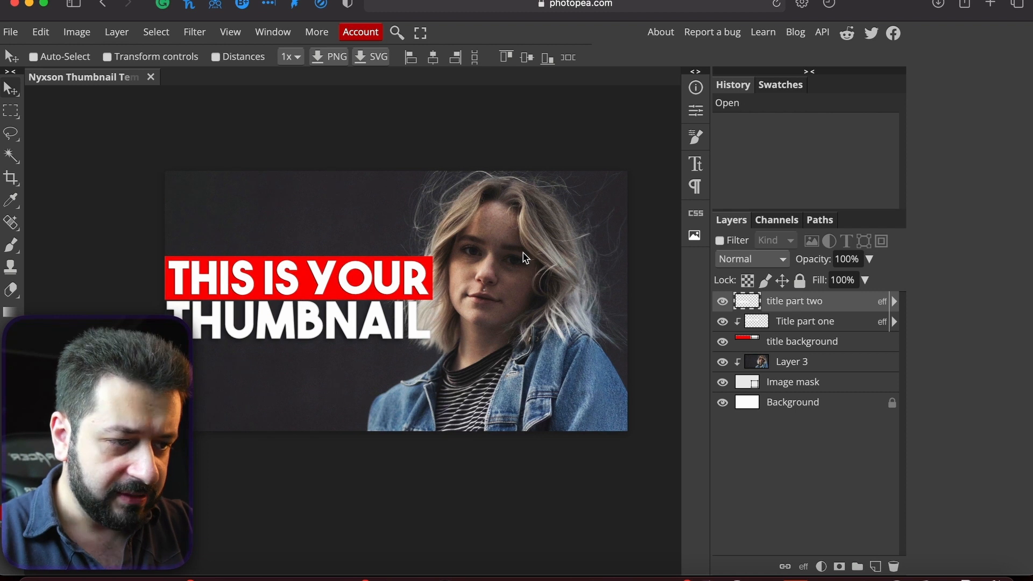
pyautogui.scroll(-3, 523, 253)
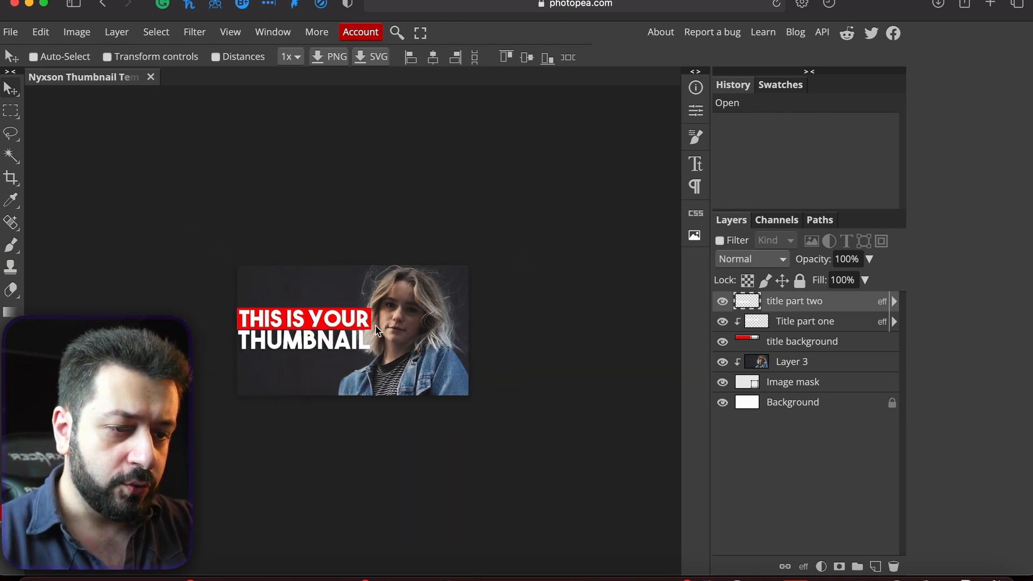
pyautogui.scroll(2, 377, 328)
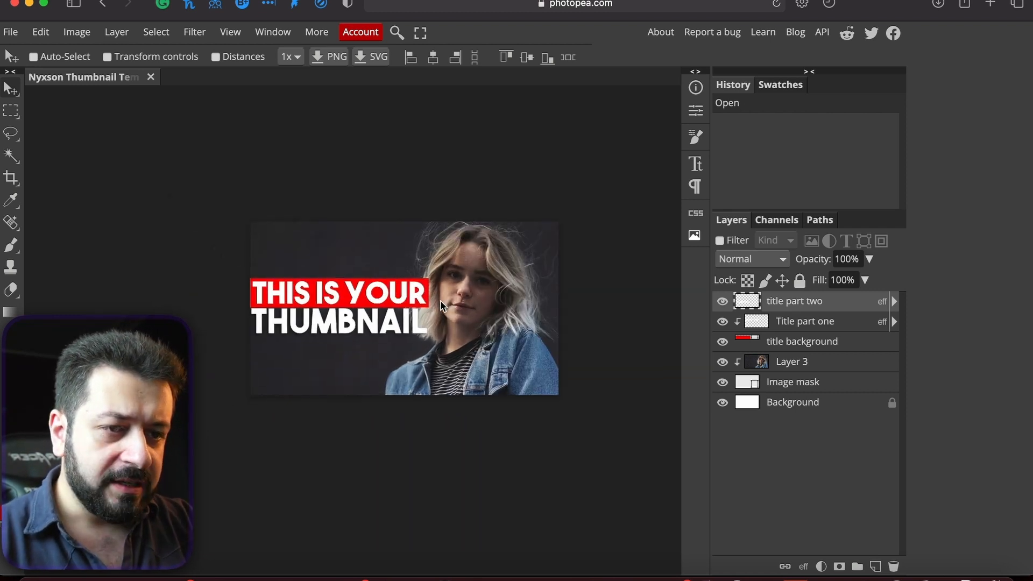
# Step: Try moving the title part two text down and to the right, and undo the move
pyautogui.click(788, 325)
pyautogui.click(806, 309)
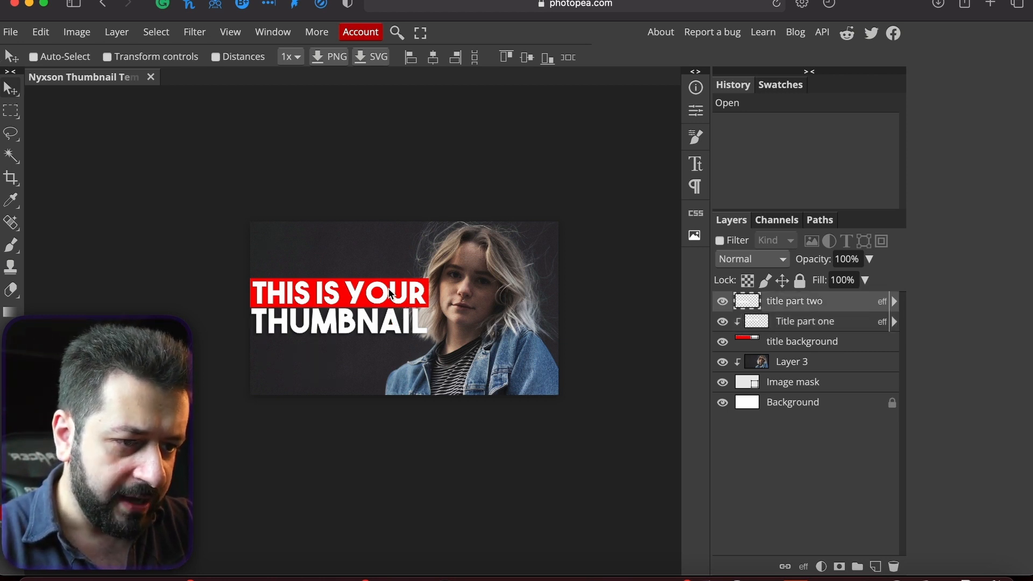
pyautogui.moveTo(391, 293); pyautogui.dragTo(430, 305)
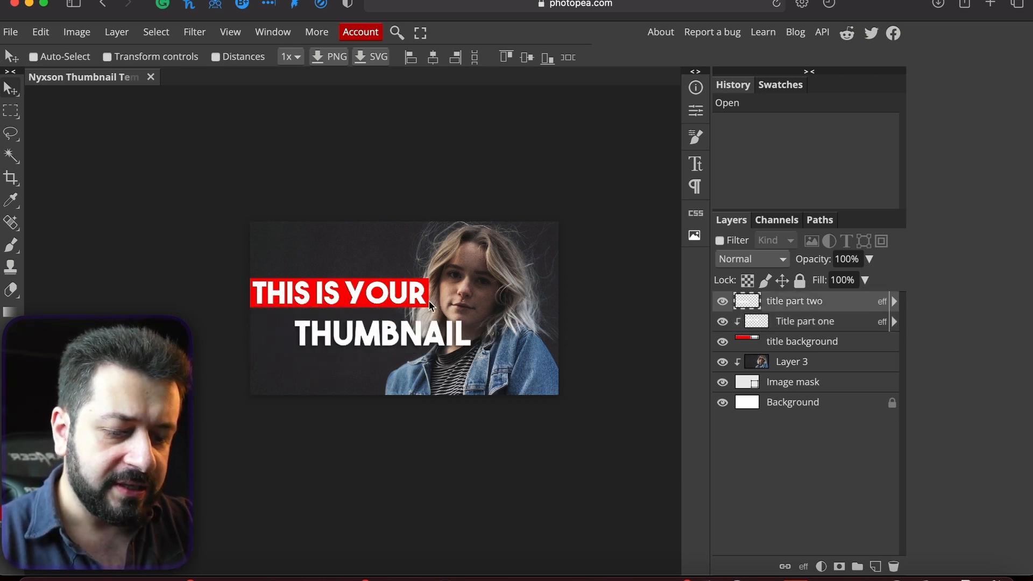
pyautogui.press('super+z')
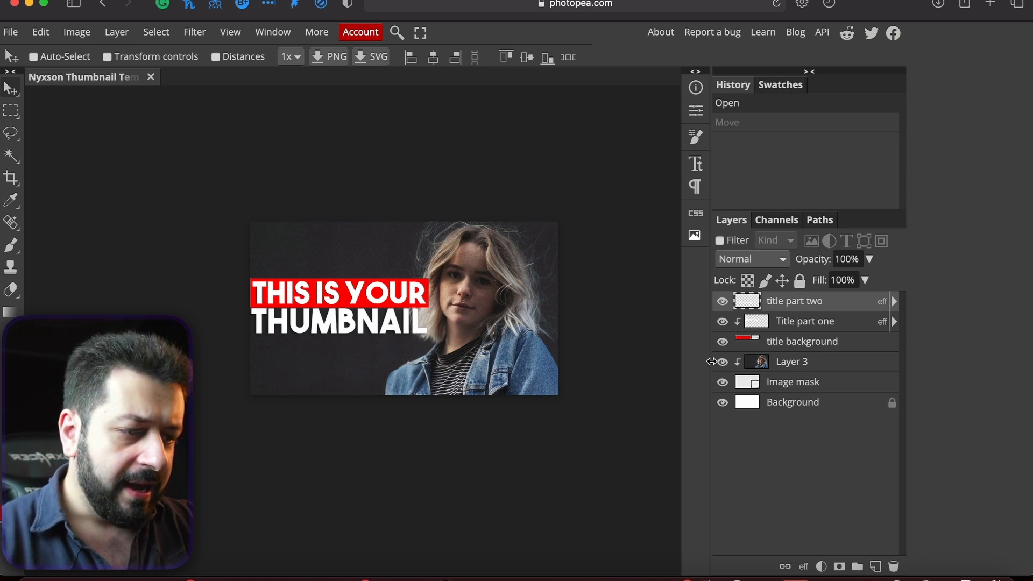
# Step: Place the PNG photo of the man from the desktop into the thumbnail, directly above Layer 3
pyautogui.click(738, 364)
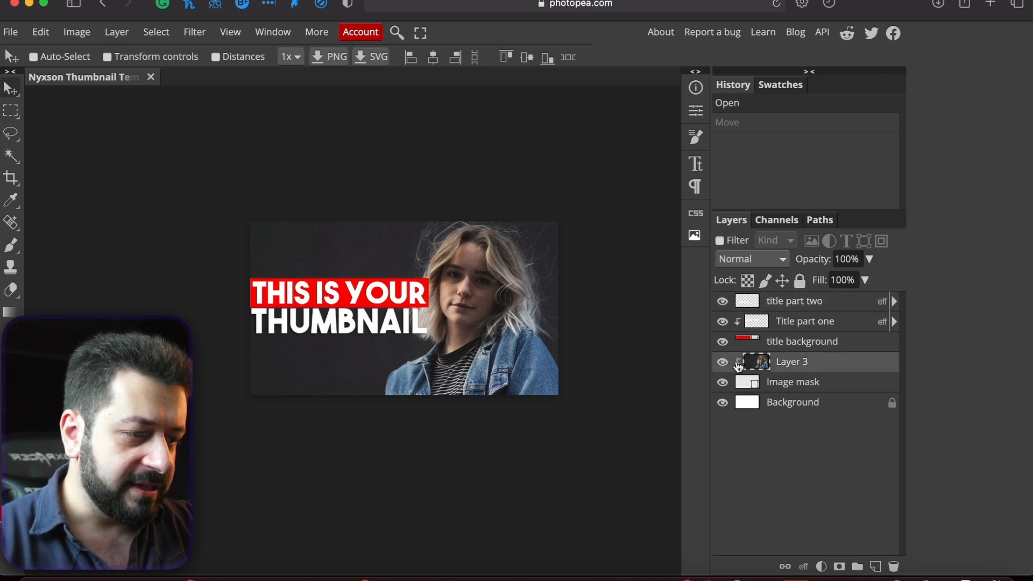
pyautogui.doubleClick(807, 364)
pyautogui.click(867, 360)
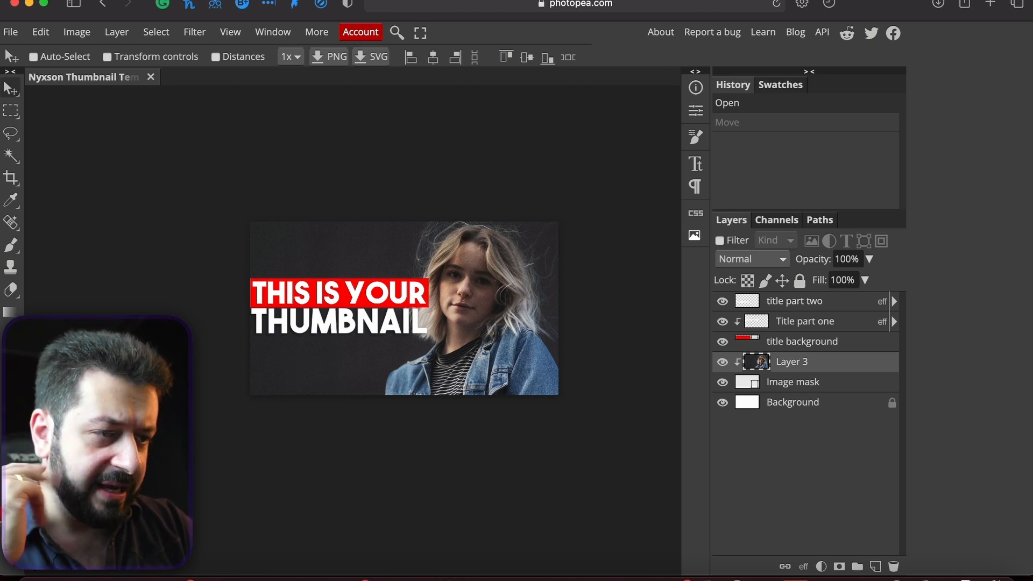
pyautogui.press('super+Tab')
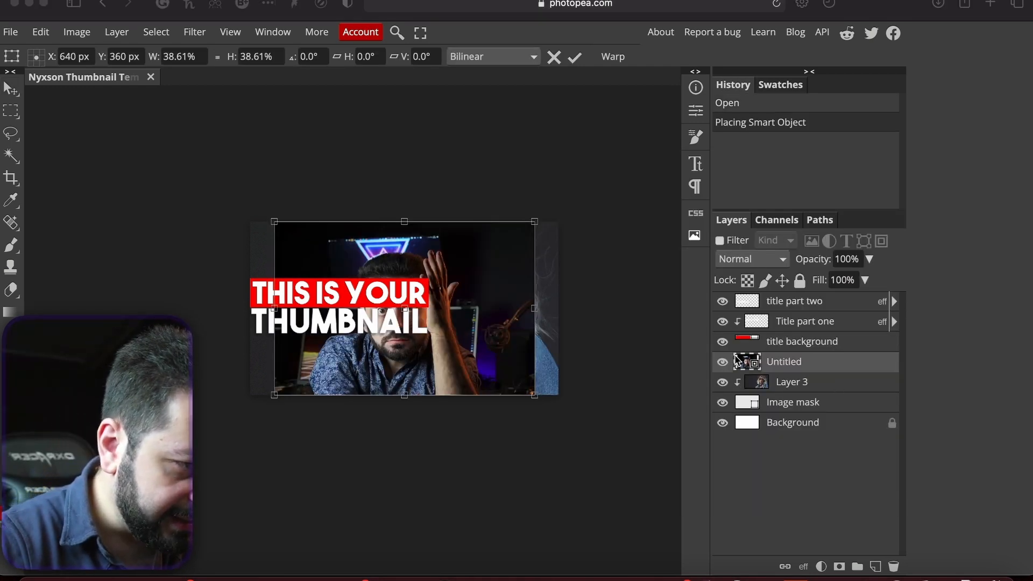
pyautogui.click(738, 364)
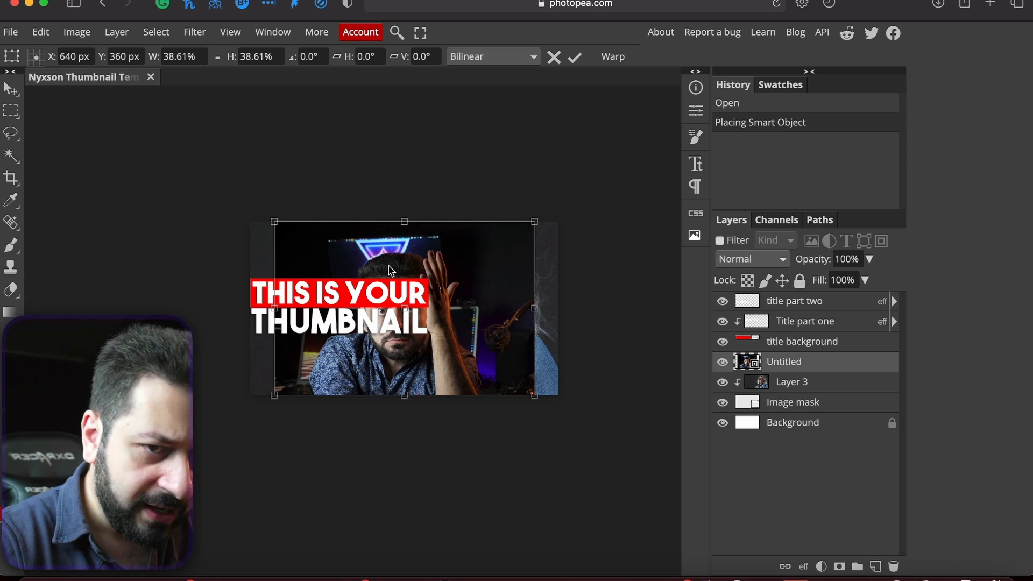
pyautogui.moveTo(462, 361); pyautogui.dragTo(756, 393)
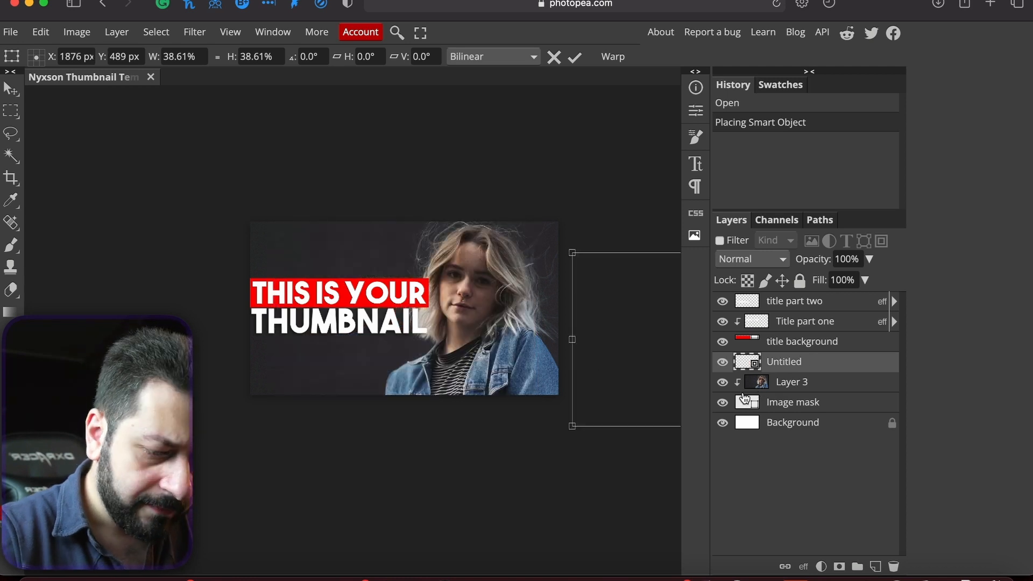
# Step: Clip the placed photo layer to the Image mask layer beneath Layer 3, and delete Layer 3
pyautogui.moveTo(749, 360); pyautogui.dragTo(770, 394)
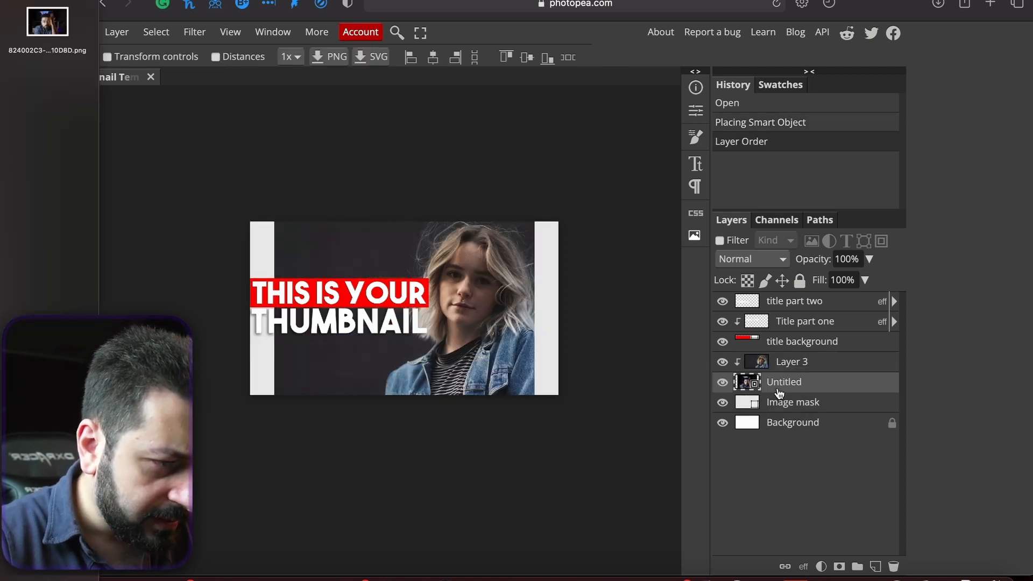
pyautogui.rightClick(743, 385)
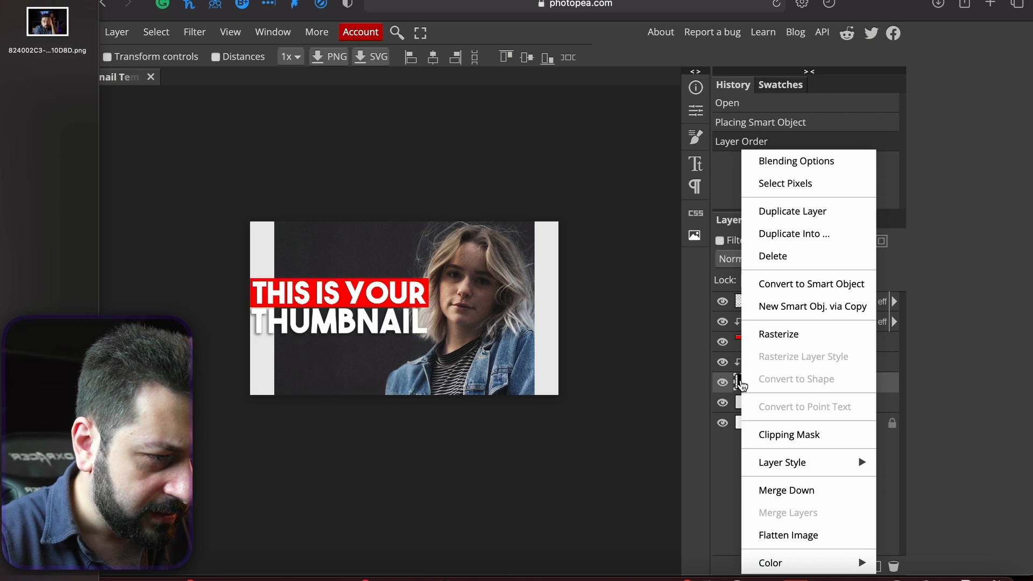
pyautogui.click(804, 434)
pyautogui.press('Delete')
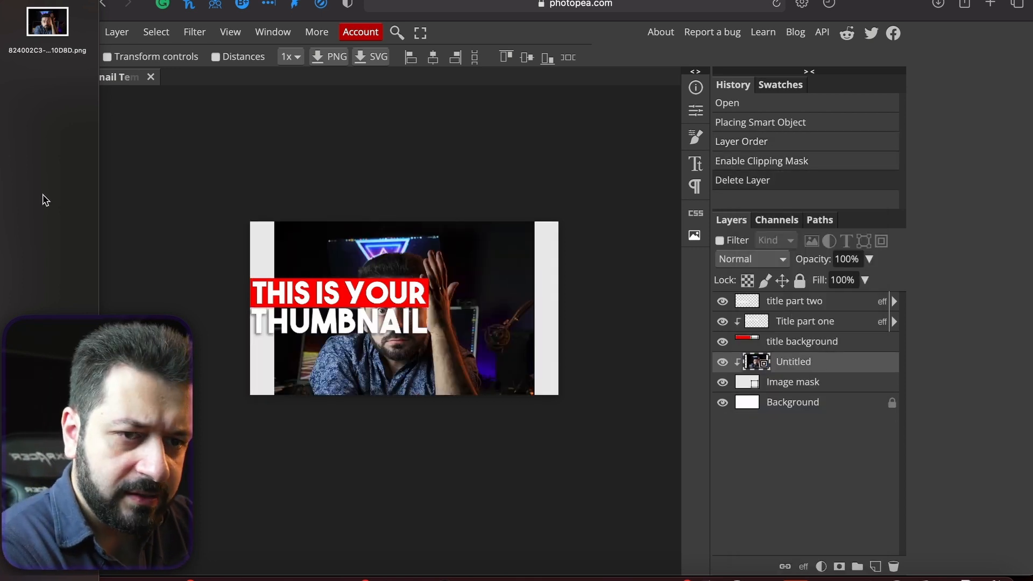
# Step: Align the photo with the canvas's left and bottom edges and enlarge it proportionally to about 68.6%
pyautogui.press('Escape')
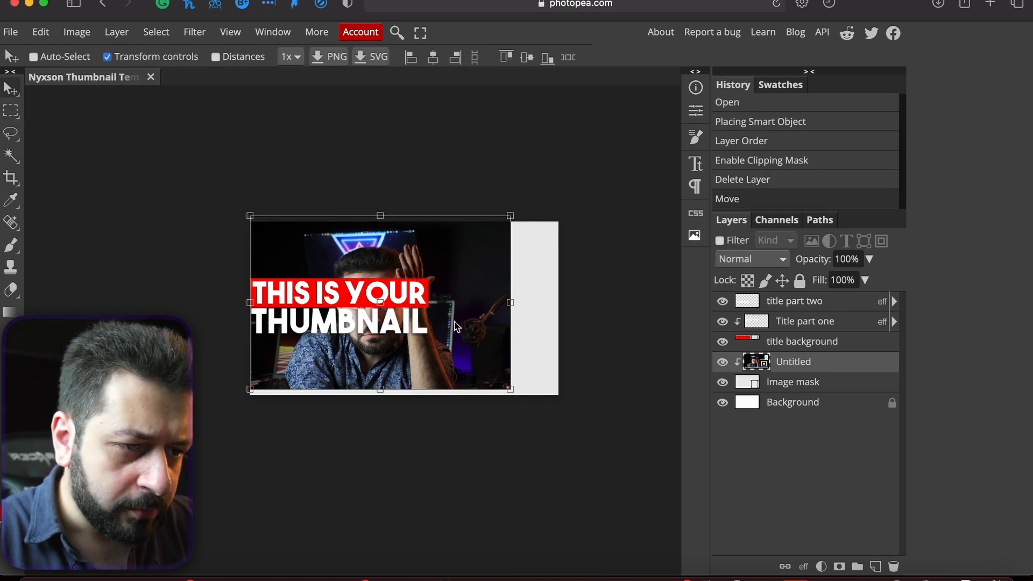
pyautogui.moveTo(454, 327); pyautogui.dragTo(455, 332)
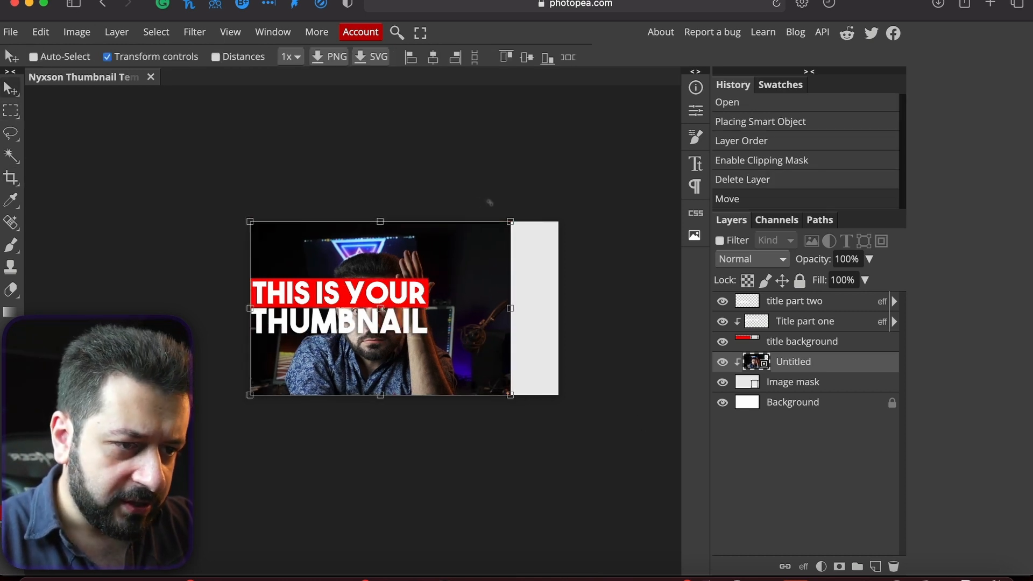
pyautogui.moveTo(507, 219); pyautogui.dragTo(715, 111)
pyautogui.press('Escape')
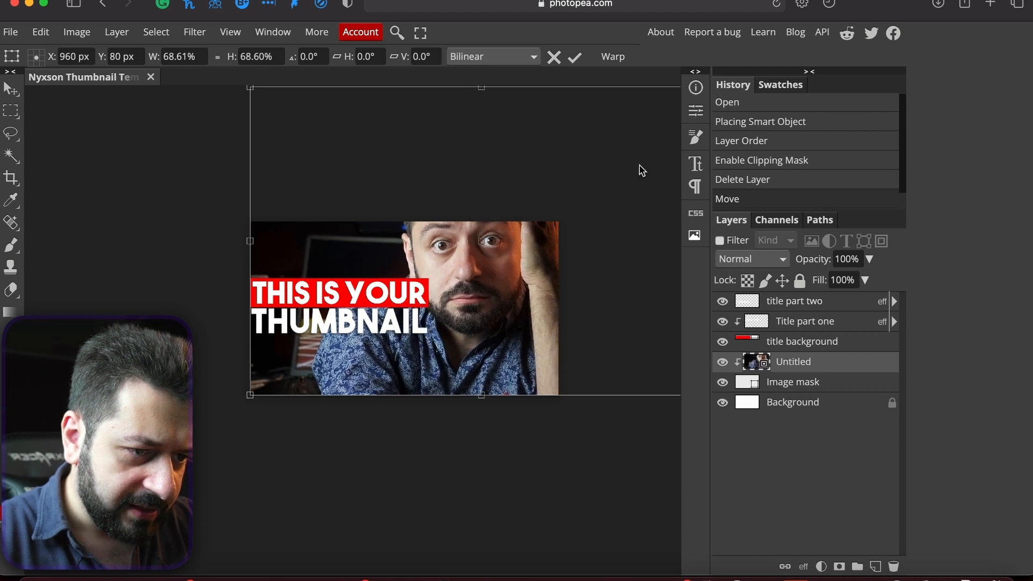
# Step: Lower the photo and enlarge it to about 73.3%, placing the man's face right of the title, and apply the transform
pyautogui.moveTo(617, 192); pyautogui.dragTo(614, 233)
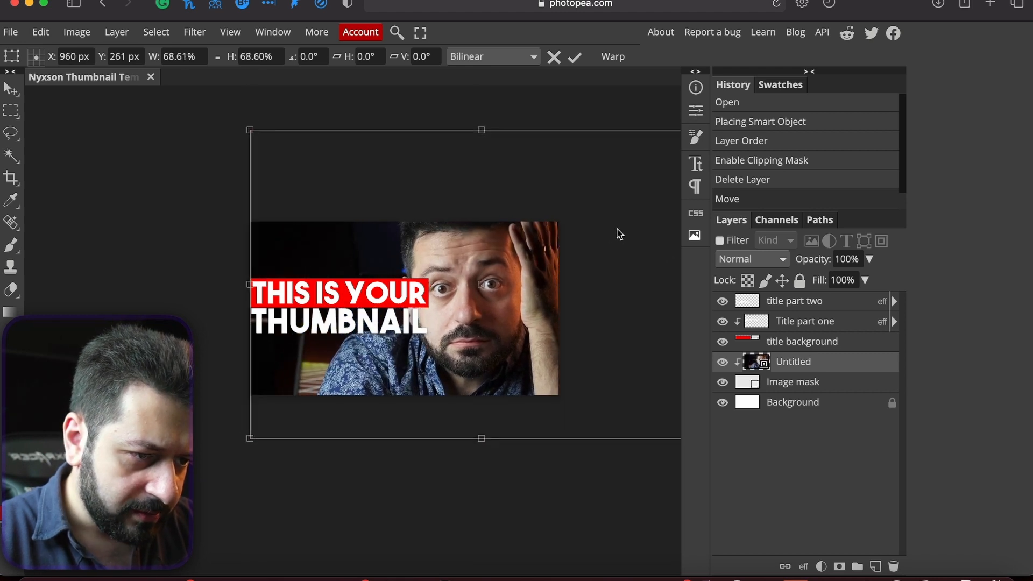
pyautogui.moveTo(481, 284); pyautogui.dragTo(417, 267)
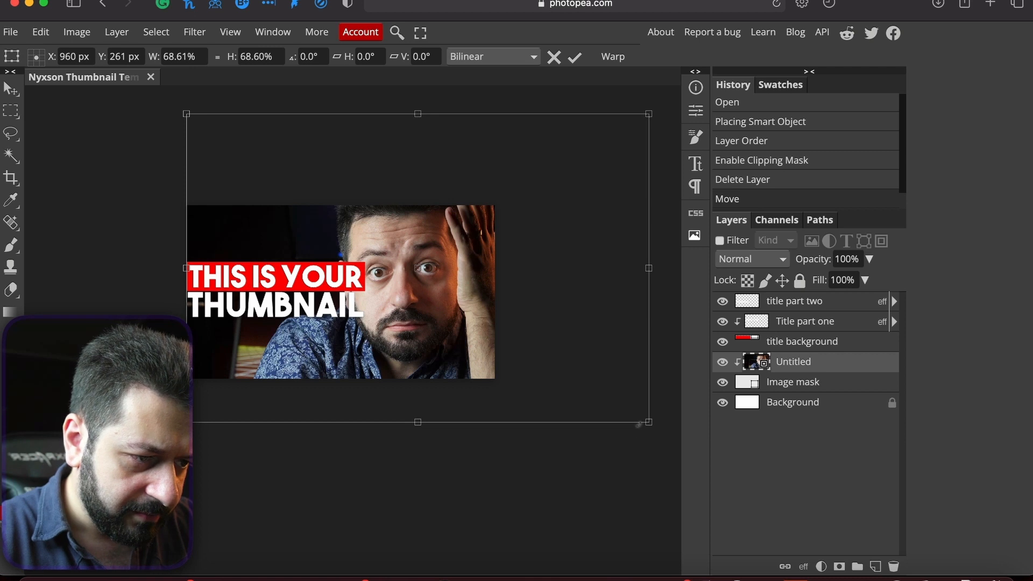
pyautogui.moveTo(650, 423); pyautogui.dragTo(681, 444)
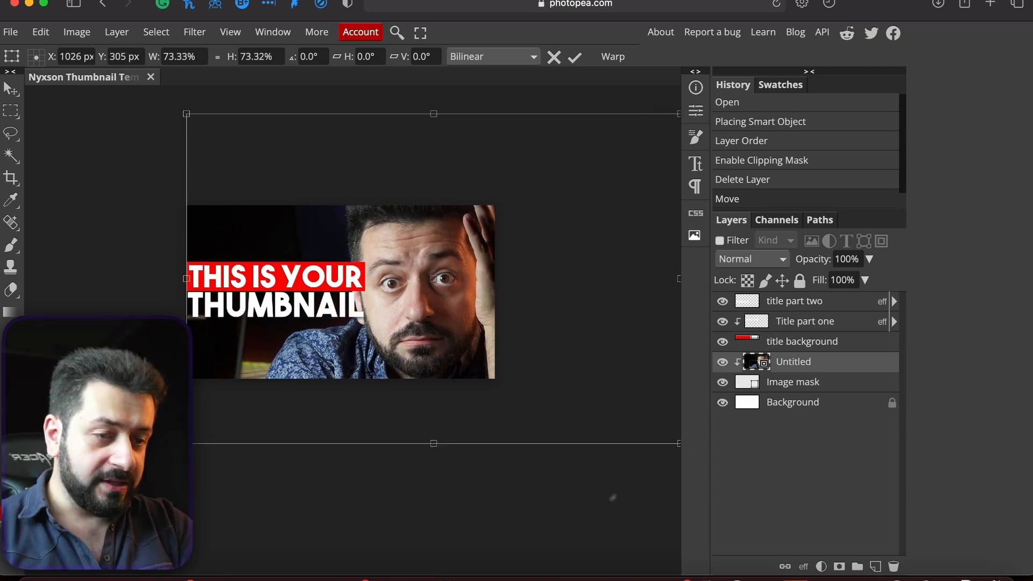
pyautogui.hscroll(-1, 438, 463)
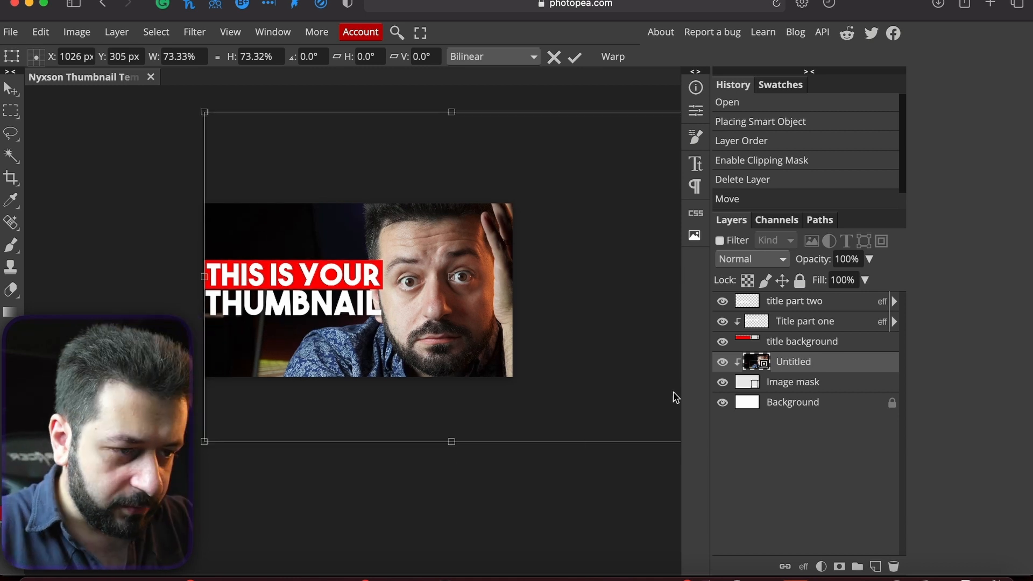
pyautogui.click(785, 344)
# Step: Create a new text layer directly above Title part one, starting it over the dark area above the title
pyautogui.hscroll(-2, 610, 397)
pyautogui.scroll(1, 610, 397)
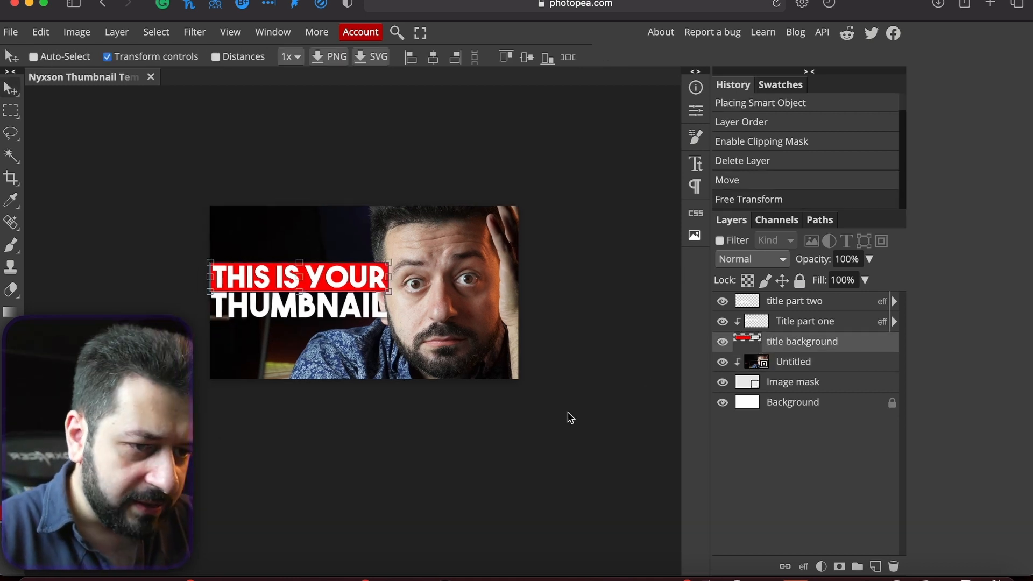
pyautogui.click(812, 323)
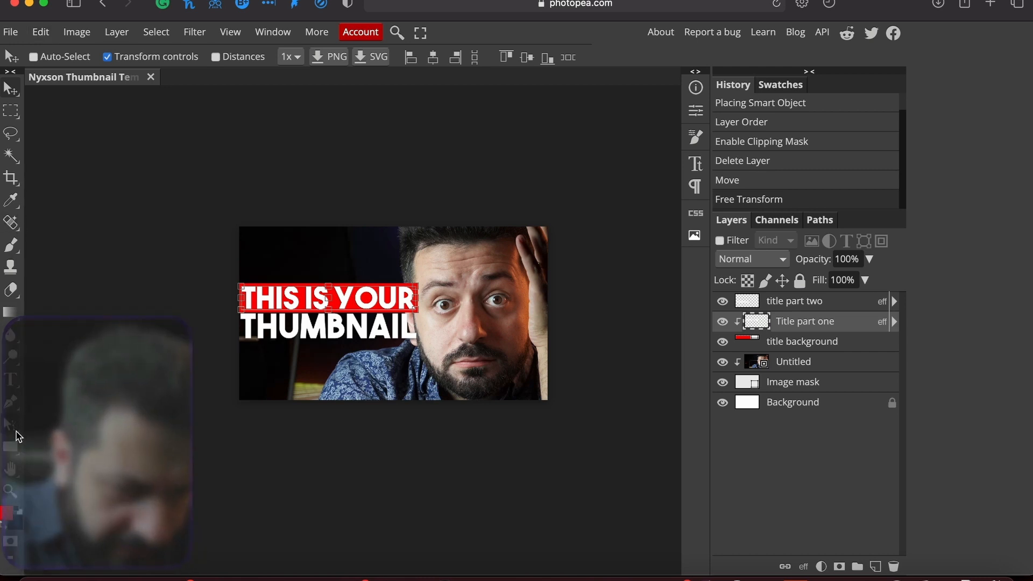
pyautogui.click(12, 380)
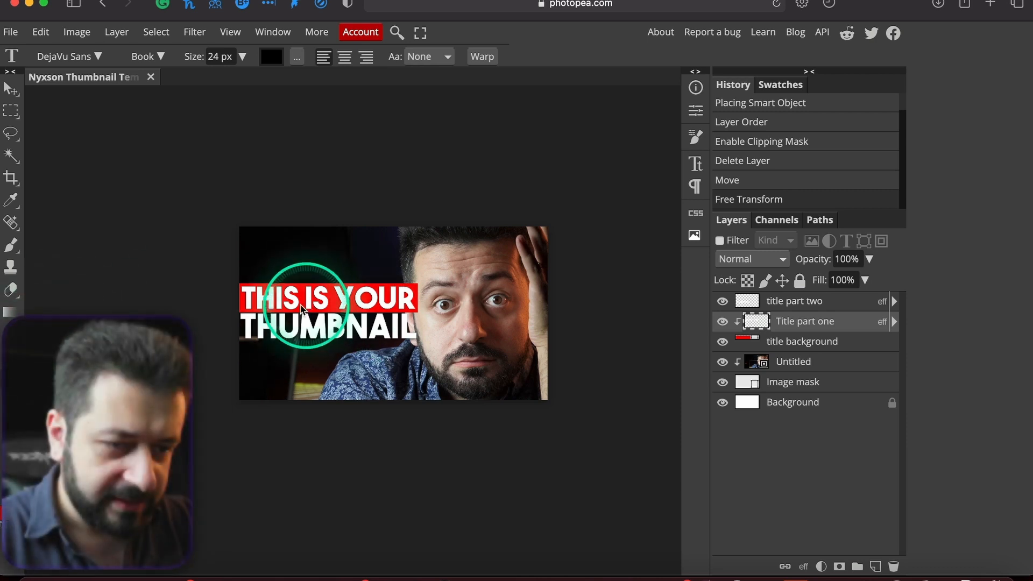
pyautogui.click(265, 257)
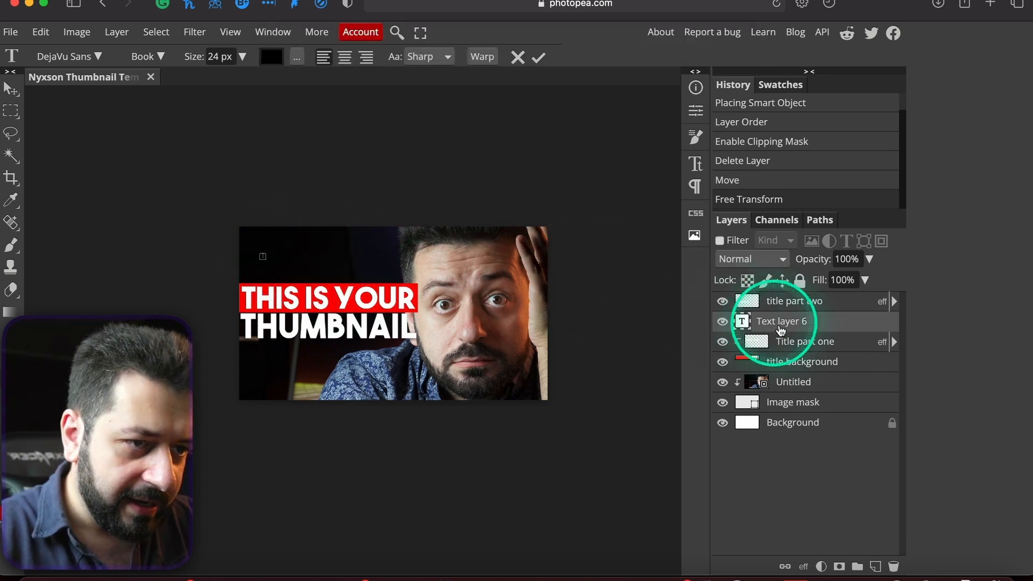
pyautogui.scroll(6, 397, 205)
pyautogui.scroll(-5, 393, 209)
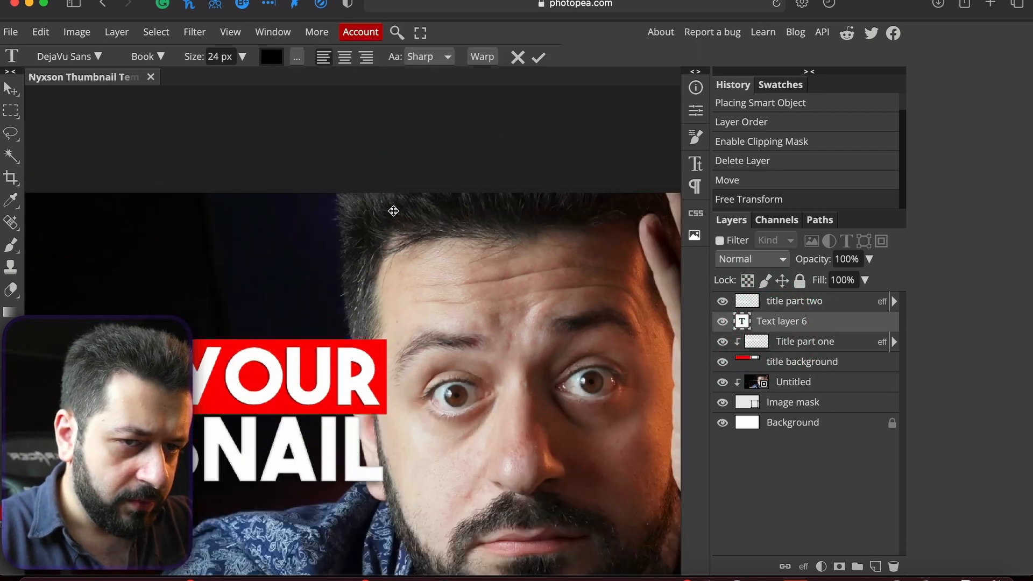
# Step: Search the font list for "beb", and clear the search
pyautogui.click(98, 57)
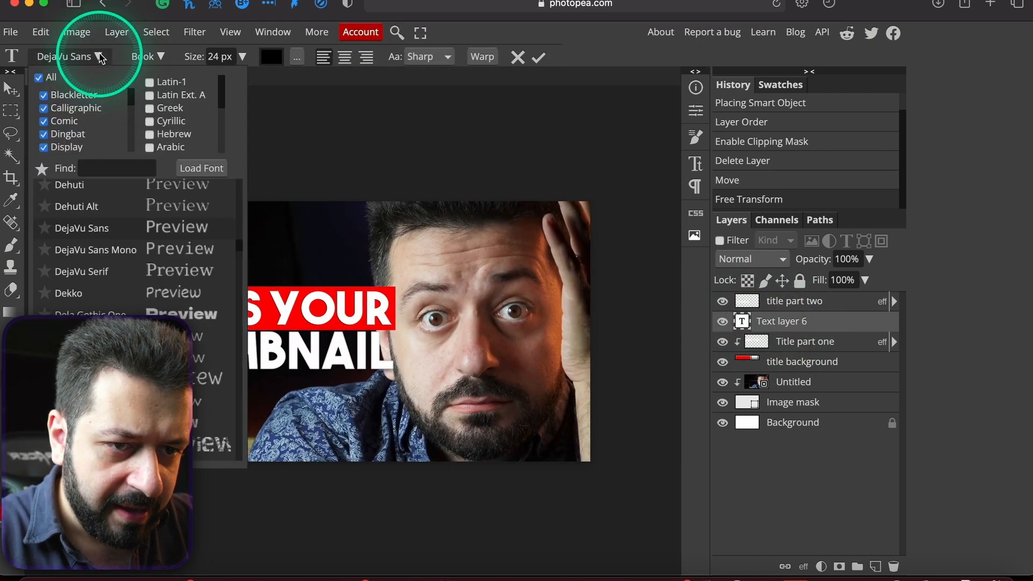
pyautogui.click(97, 166)
pyautogui.write('beb')
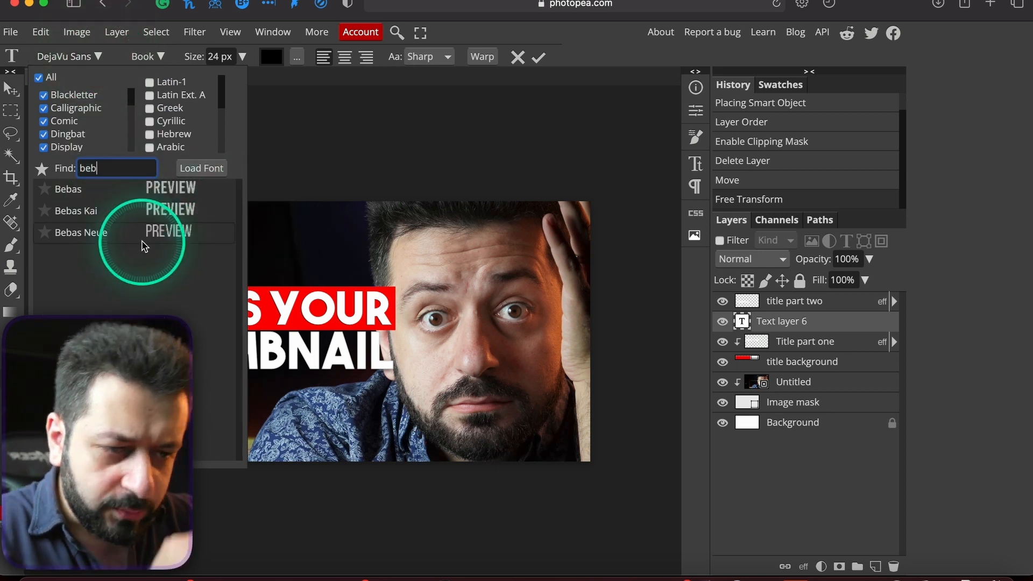
pyautogui.press('BackSpace')
pyautogui.press('BackSpace')
pyautogui.press('BackSpace')
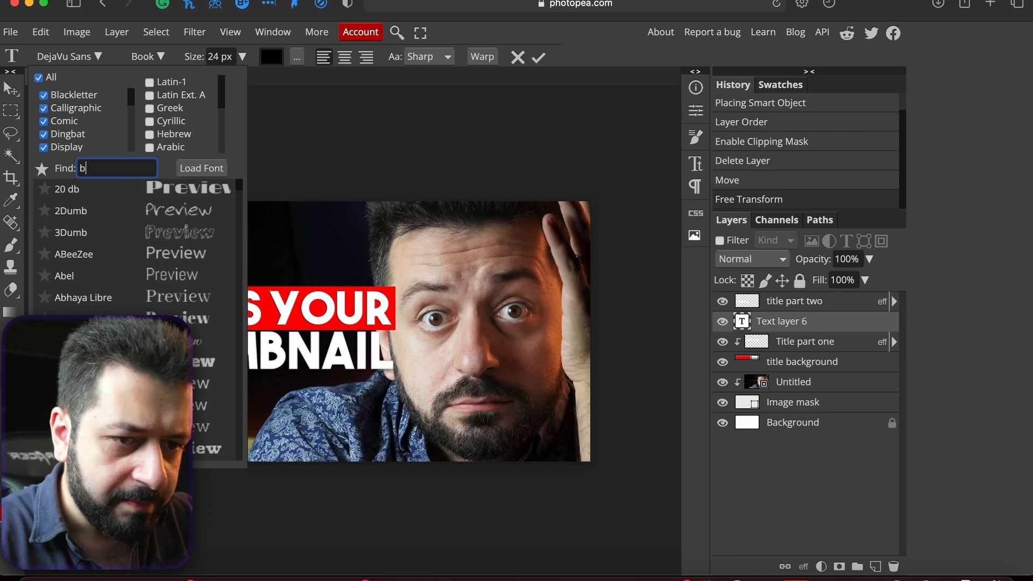
pyautogui.write('bo')
pyautogui.press('BackSpace')
pyautogui.press('BackSpace')
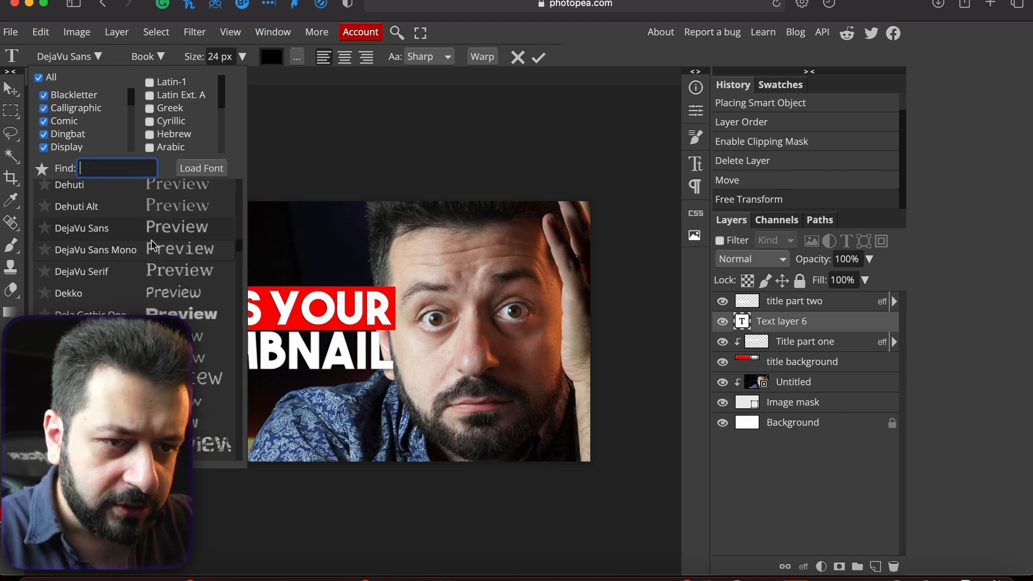
# Step: Set the new text layer's font to The Bold Font, Bold
pyautogui.click(199, 168)
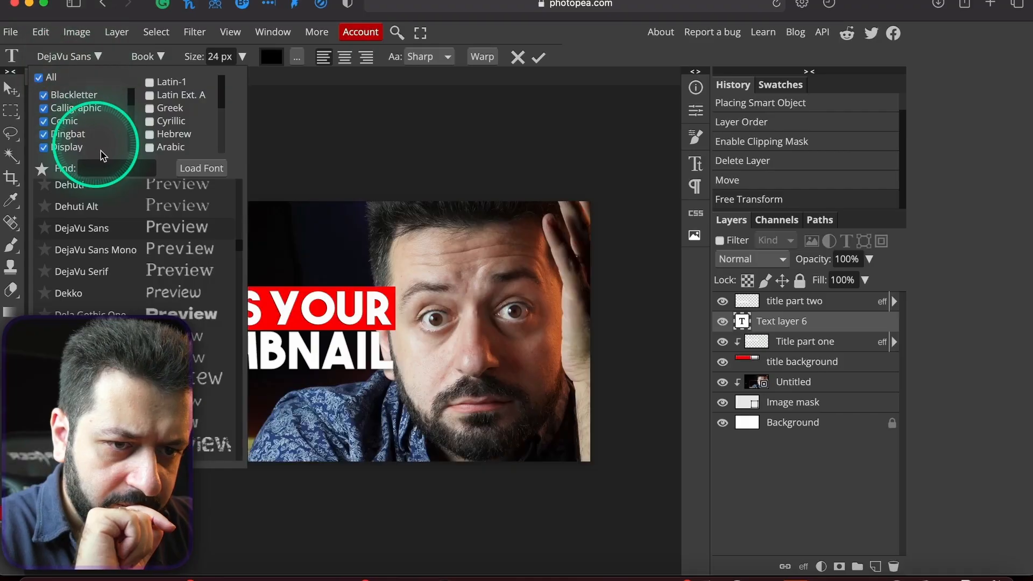
pyautogui.click(112, 168)
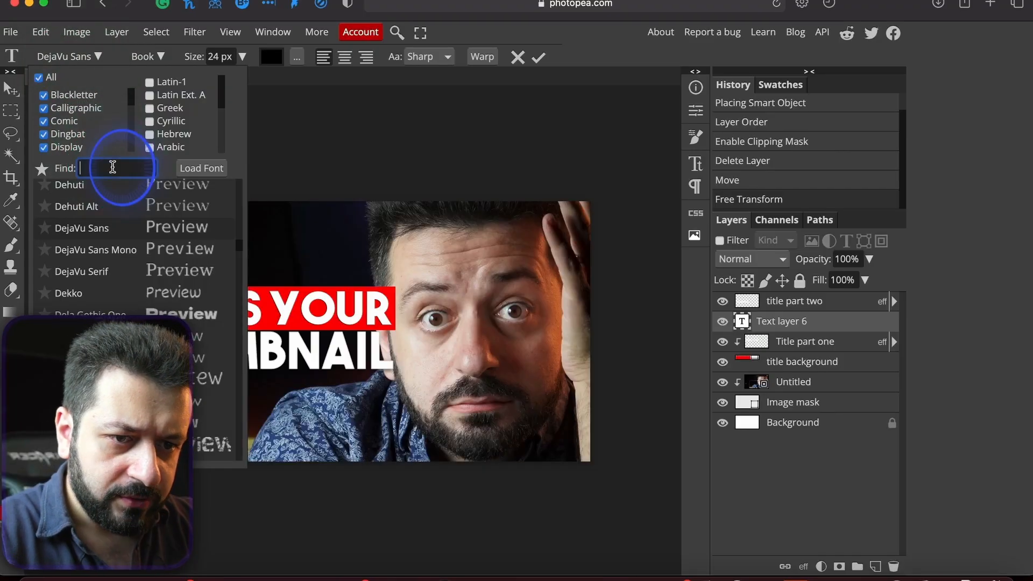
pyautogui.write('th')
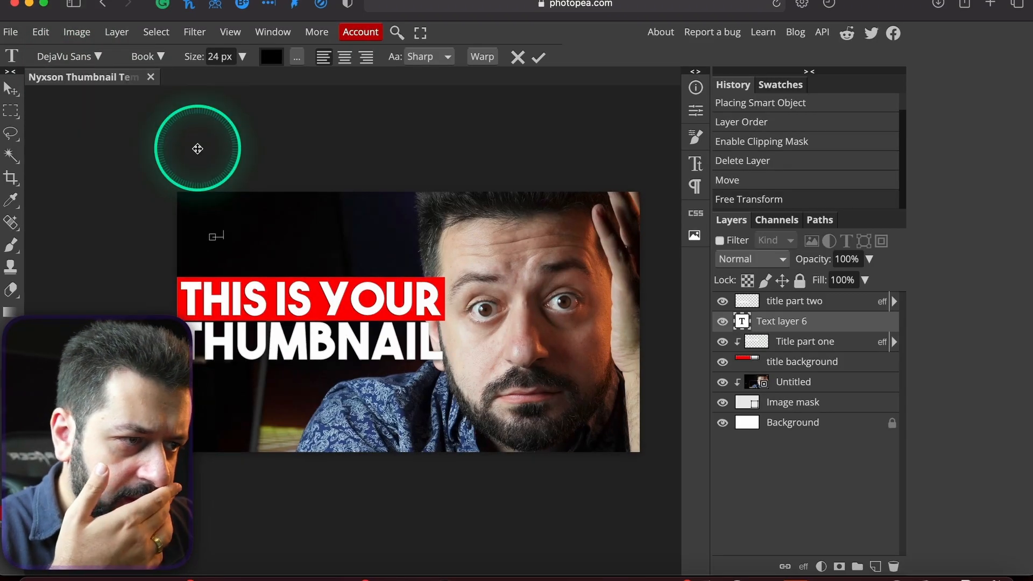
pyautogui.hscroll(-2, 197, 146)
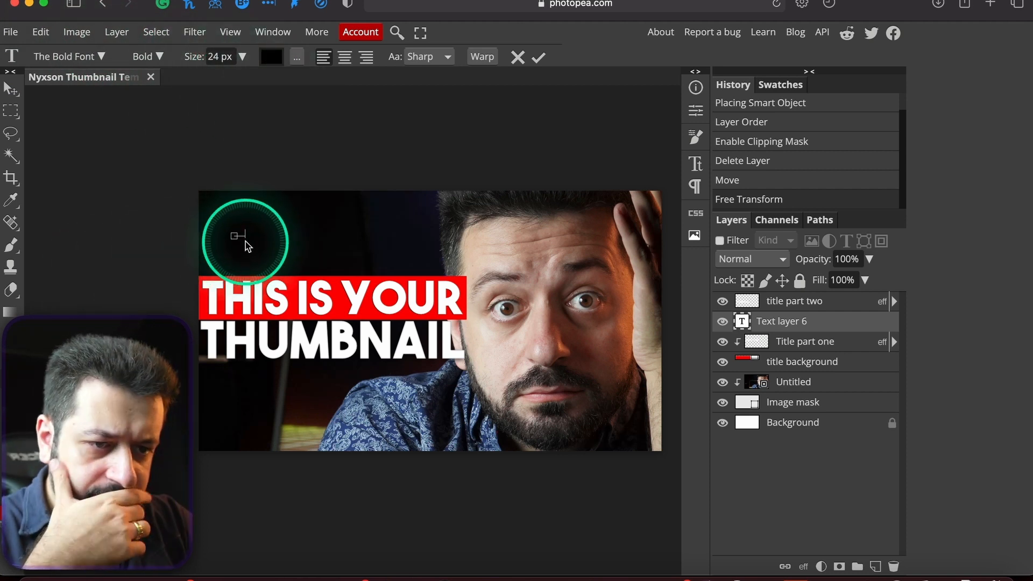
# Step: Enter the text "bvideo editore" in the new text layer and move it onto the red title bar
pyautogui.click(240, 234)
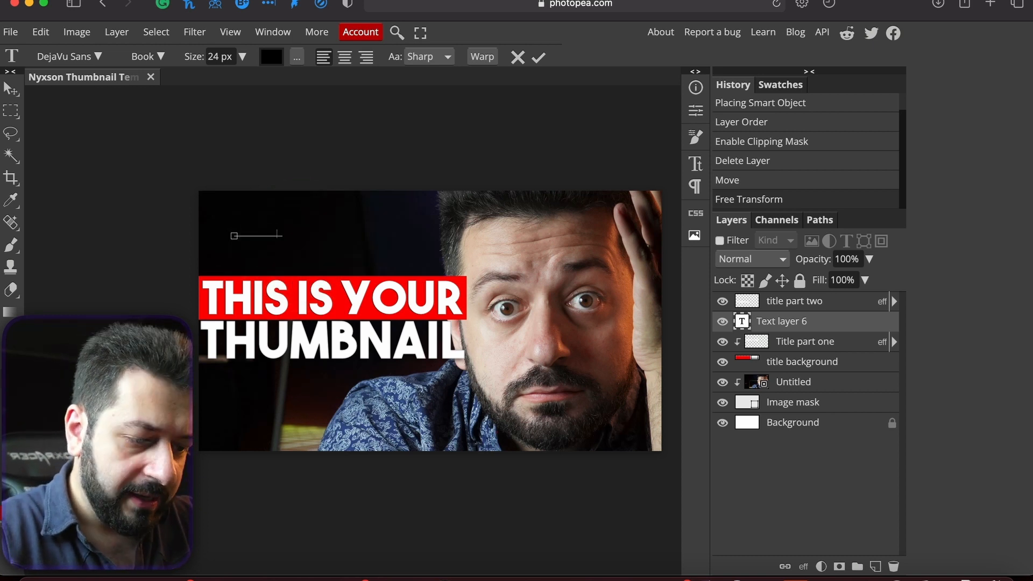
pyautogui.click(11, 89)
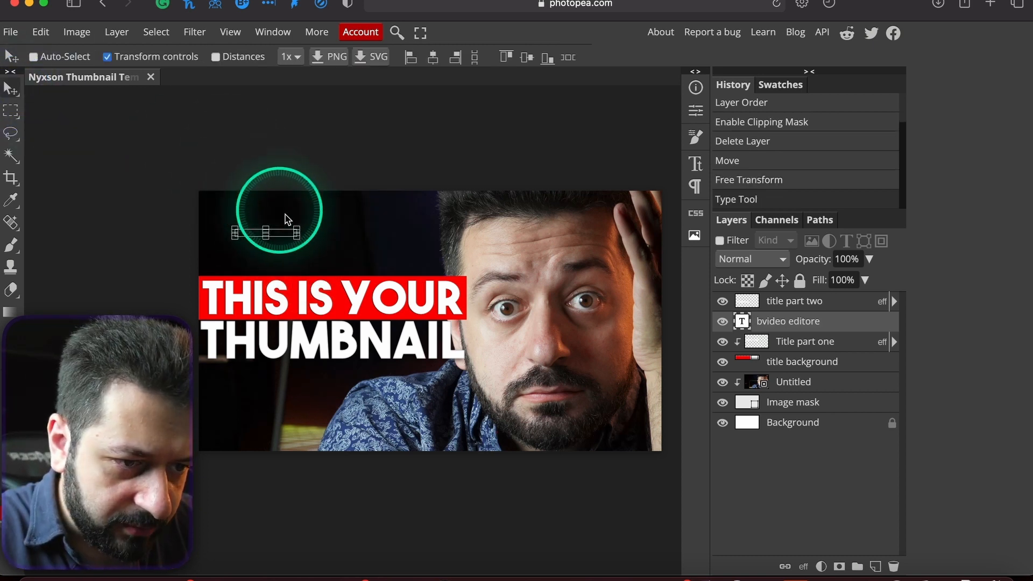
pyautogui.moveTo(252, 237); pyautogui.dragTo(272, 294)
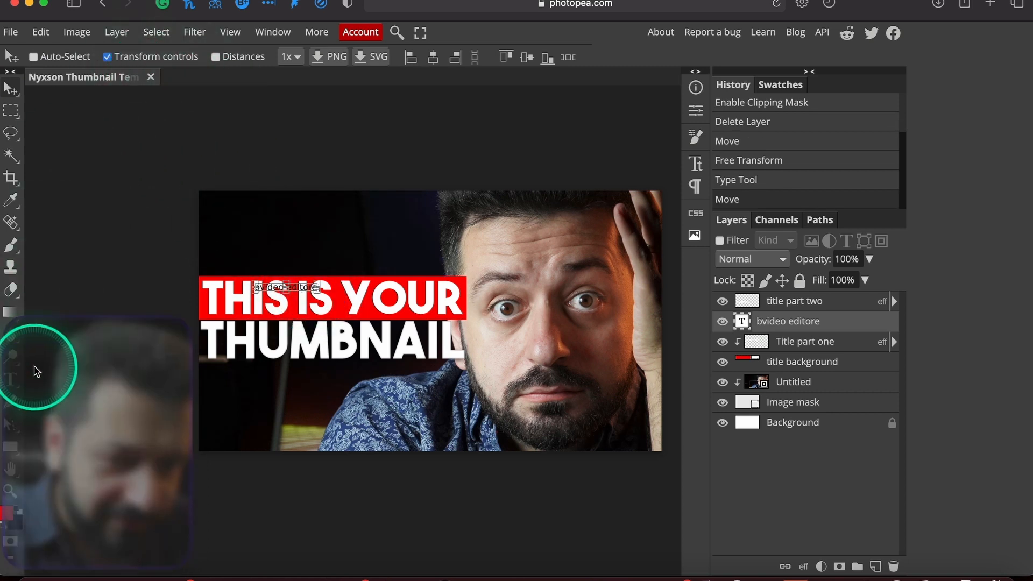
# Step: Set the font of the whole "bvideo editore" text to The Bold Font
pyautogui.click(11, 379)
pyautogui.tripleClick(299, 286)
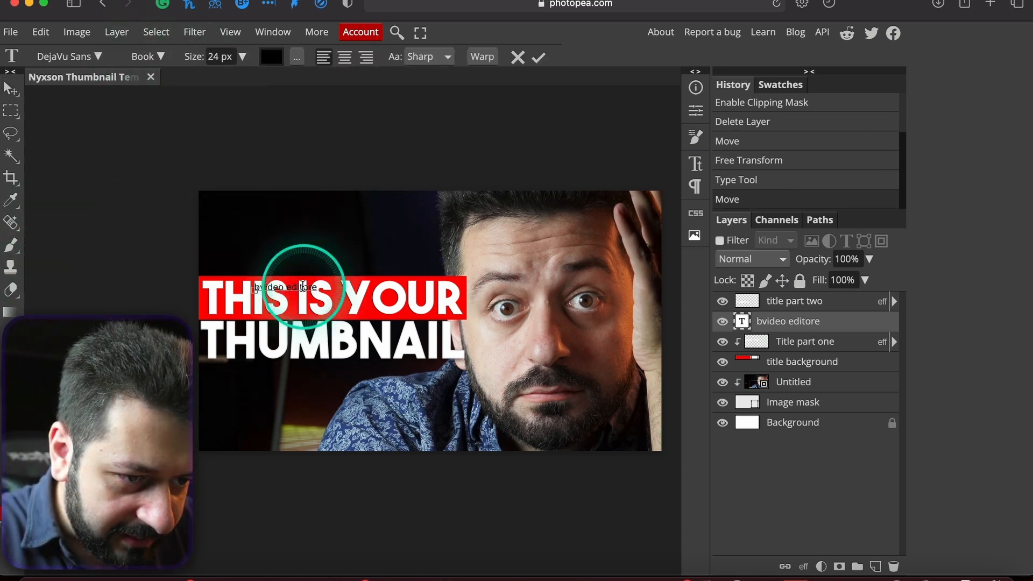
pyautogui.click(101, 57)
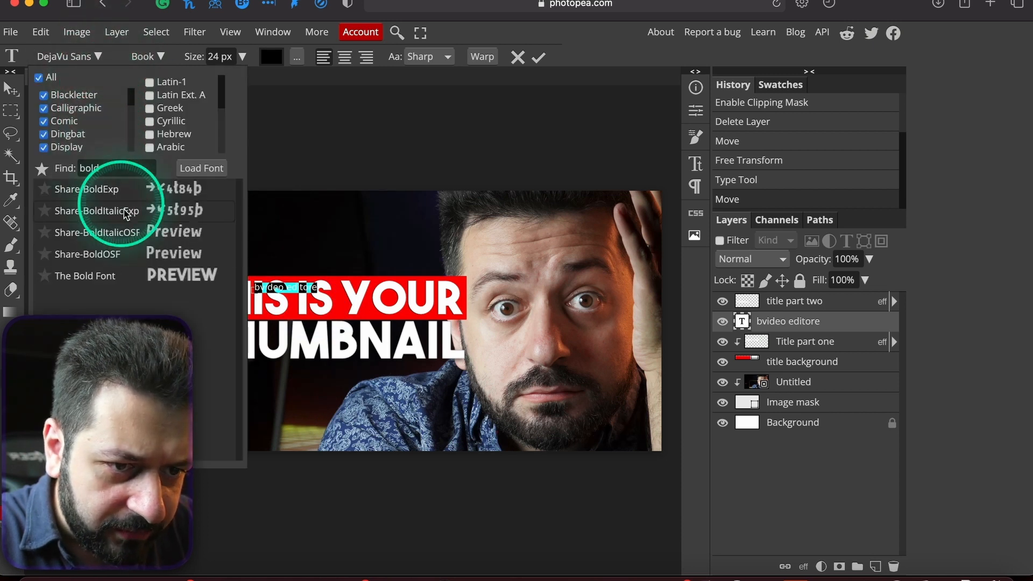
pyautogui.click(139, 275)
pyautogui.click(270, 57)
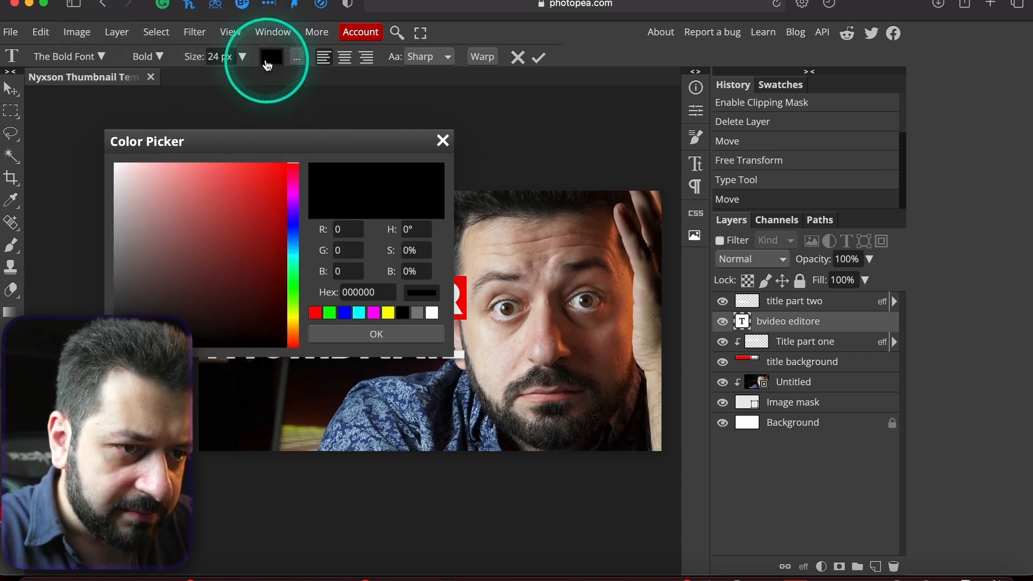
pyautogui.moveTo(237, 242); pyautogui.dragTo(87, 125)
pyautogui.click(443, 141)
# Step: Enlarge the "bvideo editore" text proportionally to about 325% and apply the transform
pyautogui.click(10, 88)
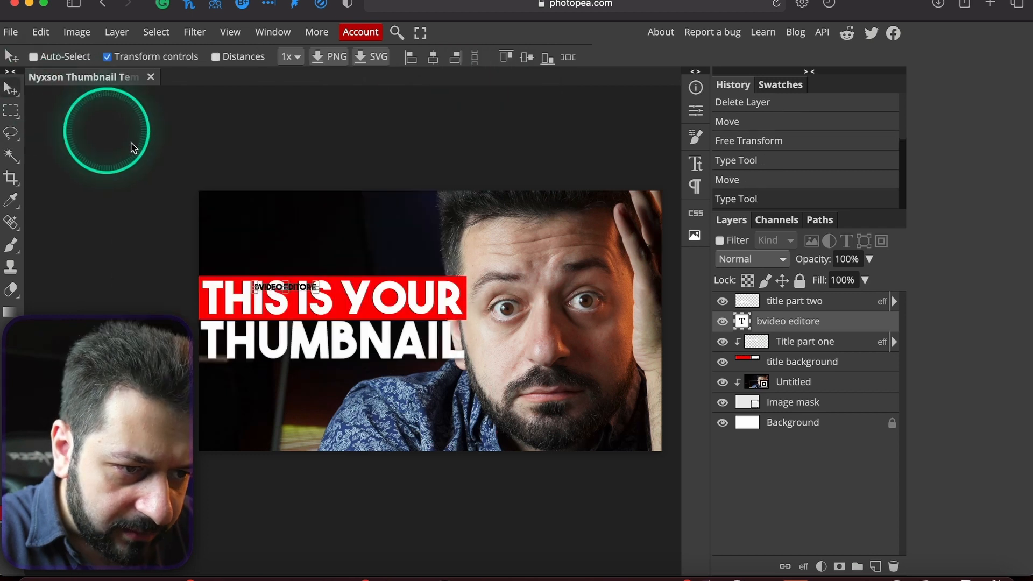
pyautogui.moveTo(311, 291); pyautogui.dragTo(445, 298)
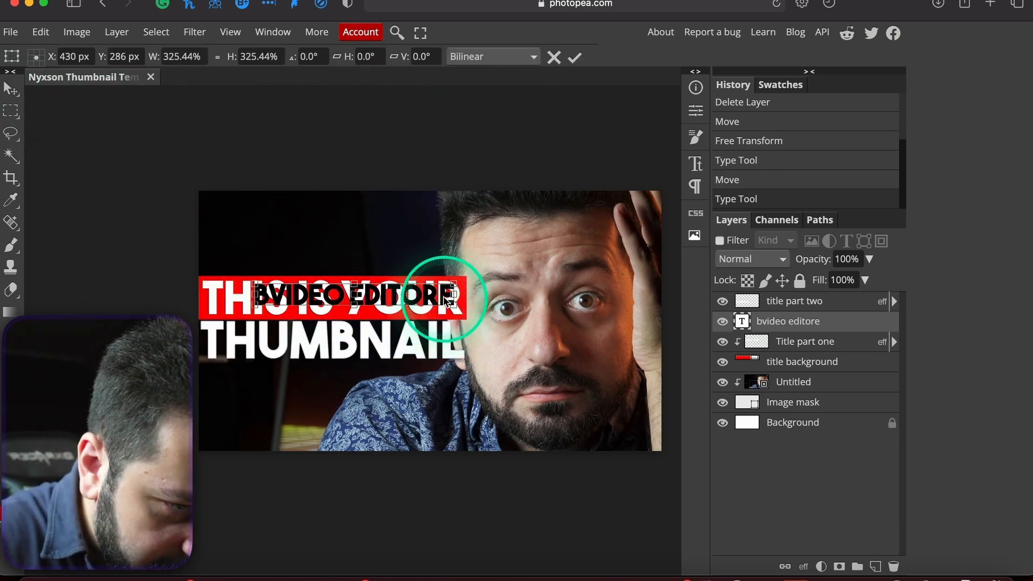
pyautogui.press('Return')
# Step: Correct the new text to read "video editor" and hide the Title part one layer
pyautogui.doubleClick(439, 296)
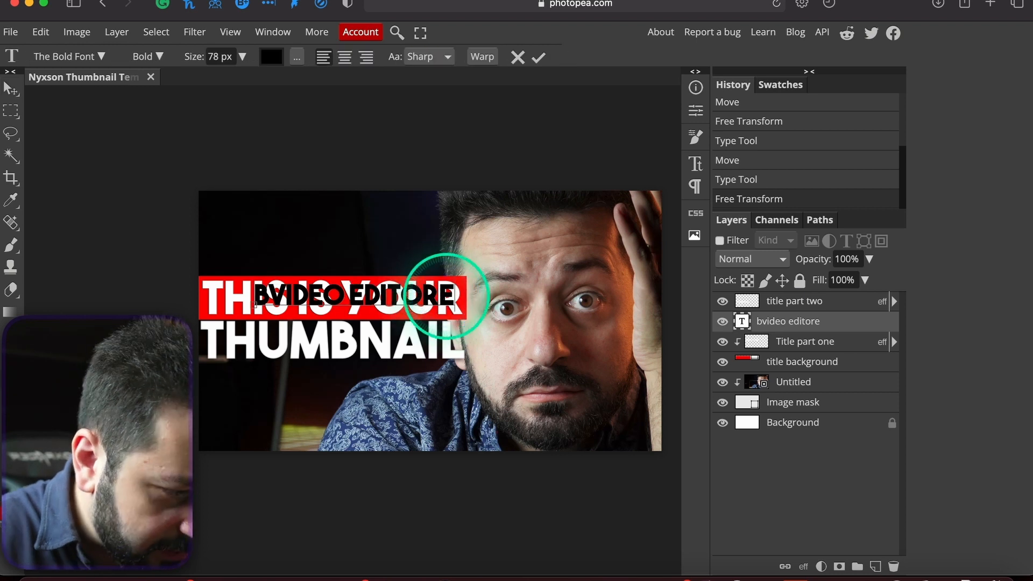
pyautogui.press('BackSpace')
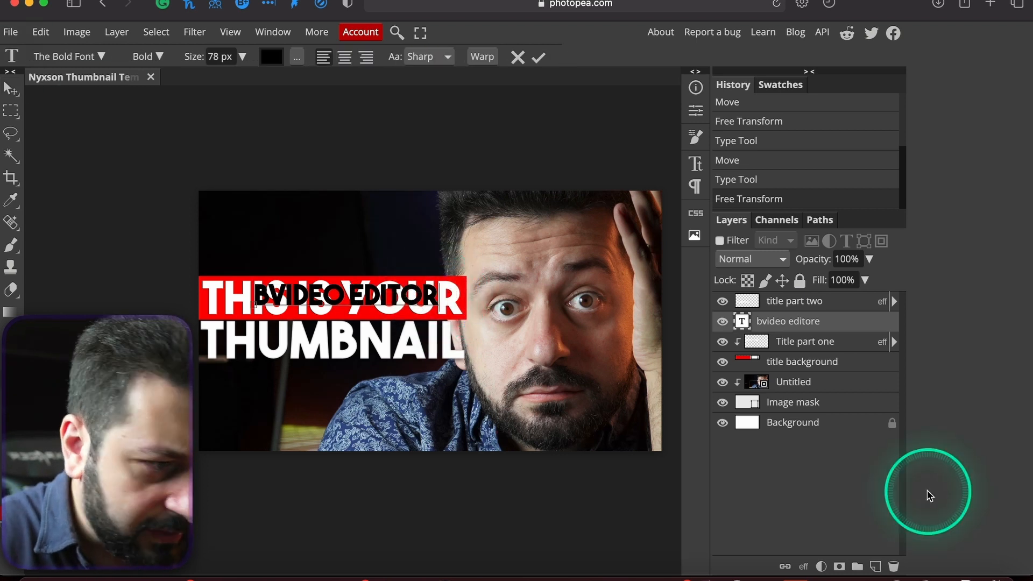
pyautogui.click(723, 342)
pyautogui.doubleClick(267, 295)
pyautogui.click(271, 295)
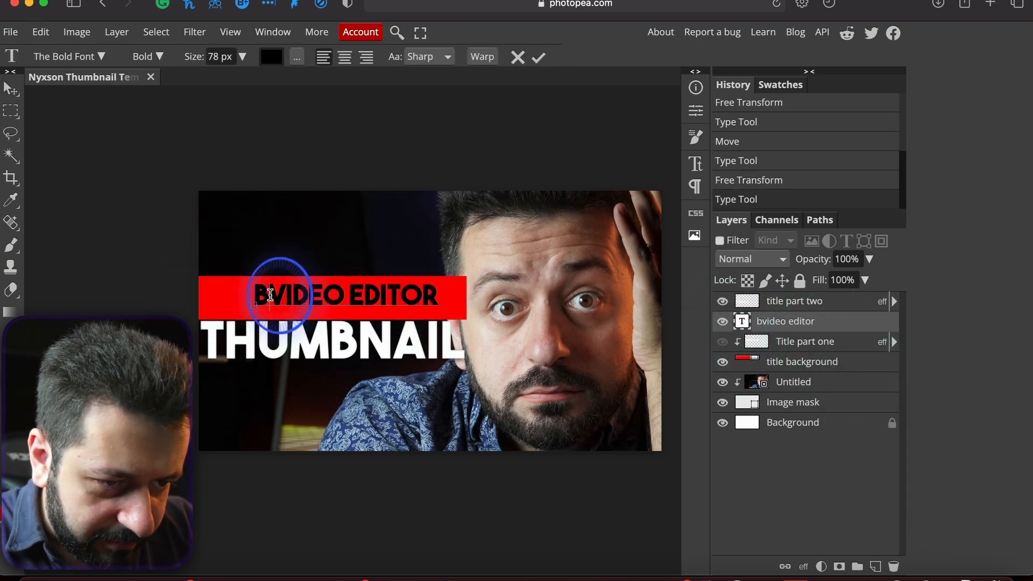
pyautogui.press('BackSpace')
pyautogui.click(10, 88)
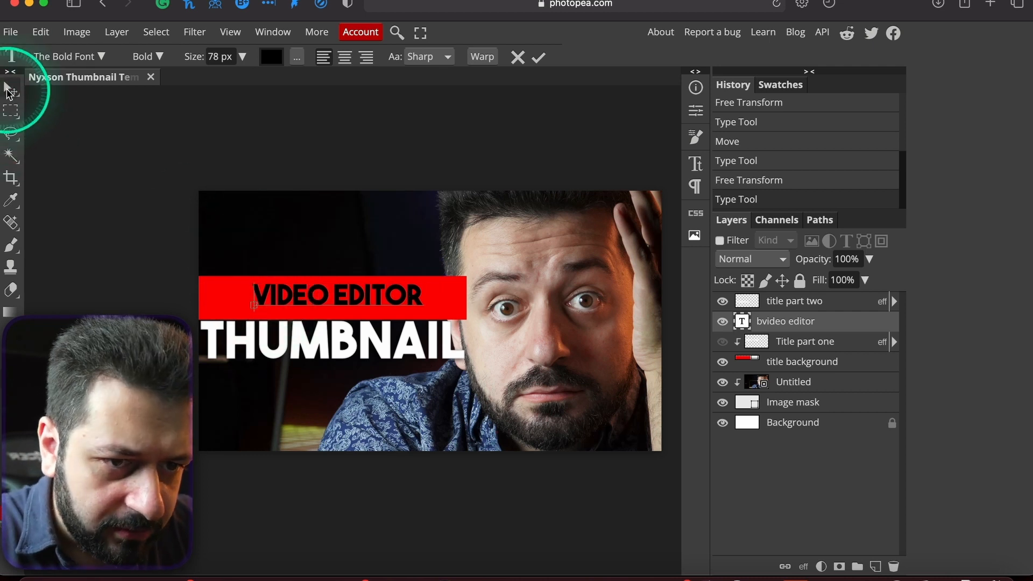
# Step: Move the video editor text to the left end of the red bar and enlarge it to about 154% to fill the bar
pyautogui.click(287, 300)
pyautogui.moveTo(287, 300); pyautogui.dragTo(238, 299)
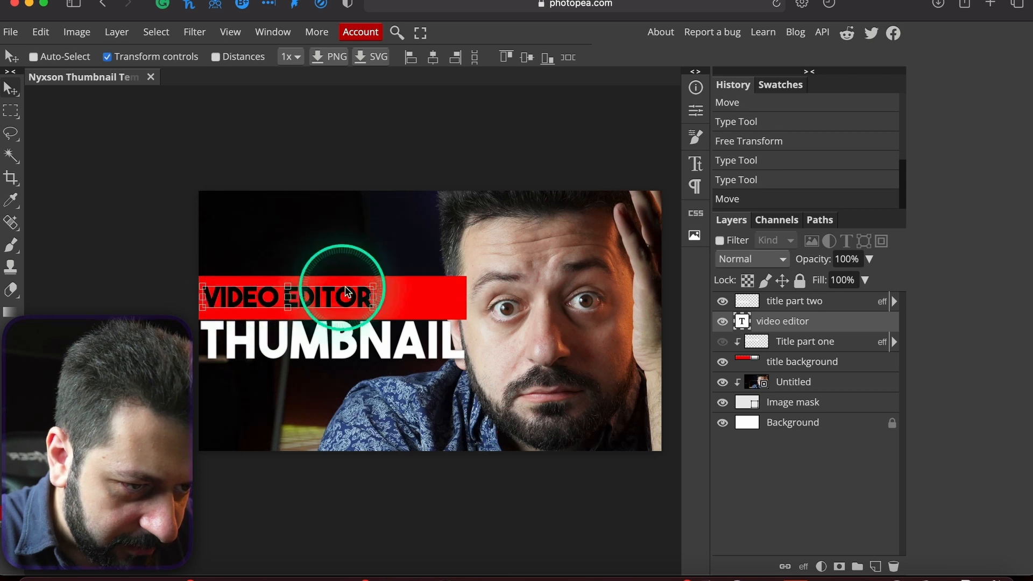
pyautogui.moveTo(374, 286); pyautogui.dragTo(453, 284)
pyautogui.press('Escape')
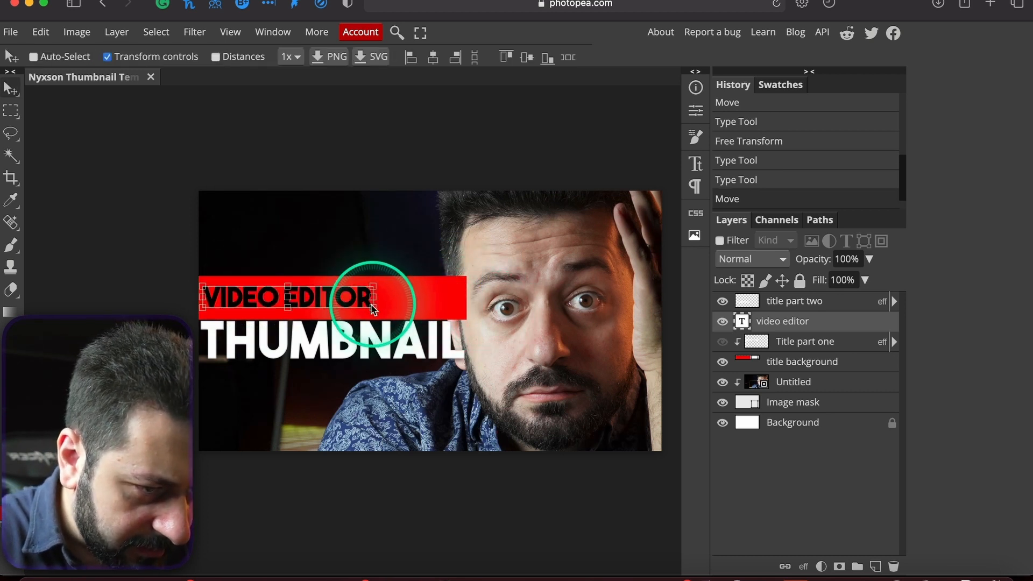
pyautogui.moveTo(376, 308); pyautogui.dragTo(405, 305)
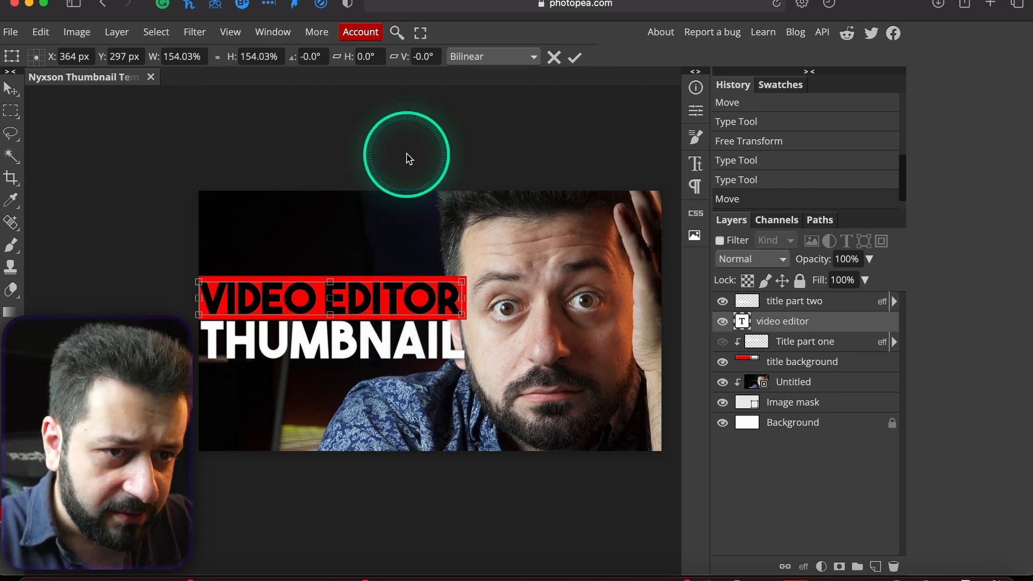
# Step: Change the colour of the whole video editor text to white
pyautogui.click(11, 379)
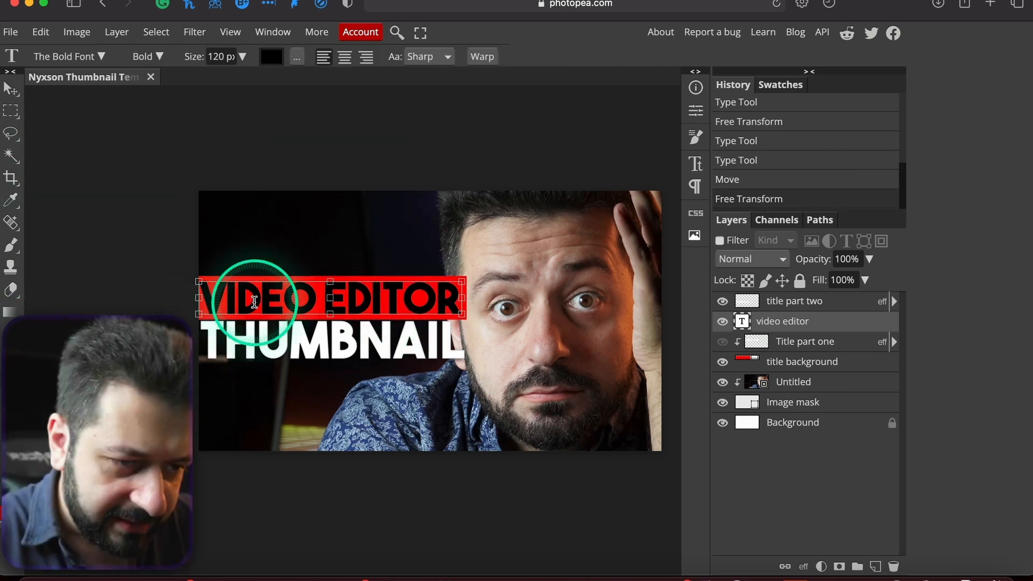
pyautogui.click(254, 300)
pyautogui.hotkey('ctrl', 'a')
pyautogui.click(271, 56)
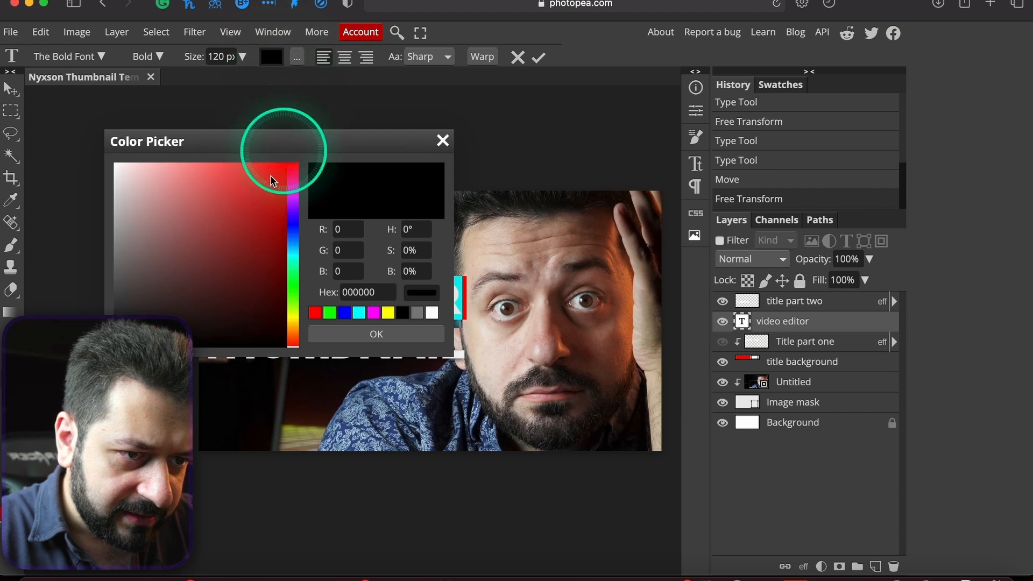
pyautogui.click(432, 313)
pyautogui.click(376, 334)
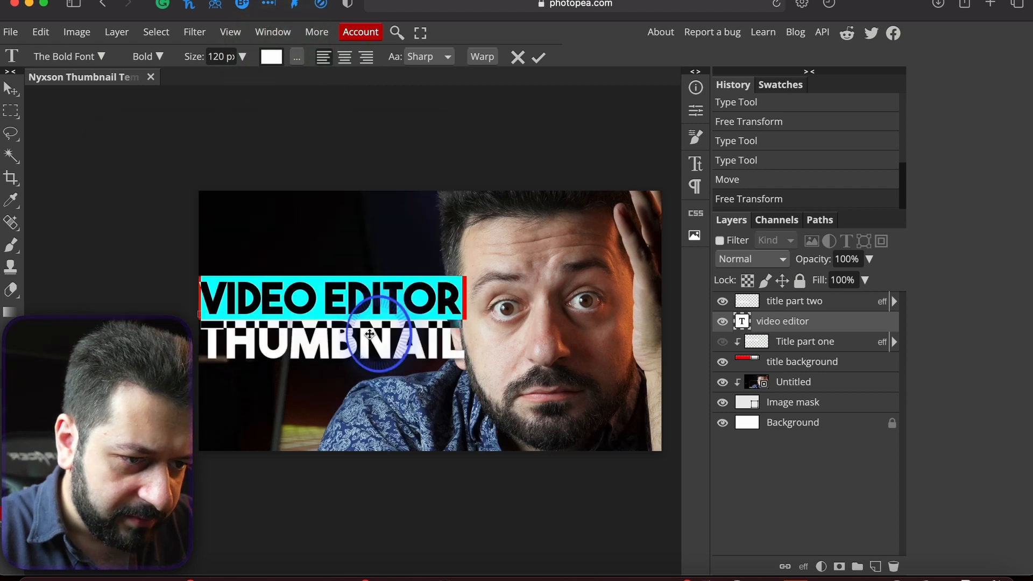
pyautogui.click(9, 89)
pyautogui.click(207, 144)
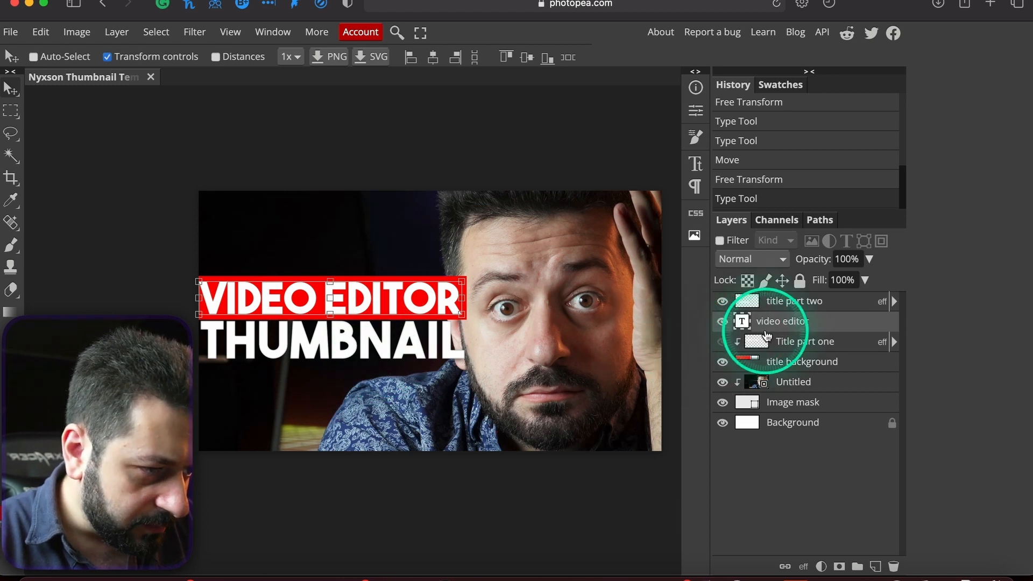
# Step: Clip the video editor text layer to the layers below it and delete the Title part one layer
pyautogui.rightClick(761, 321)
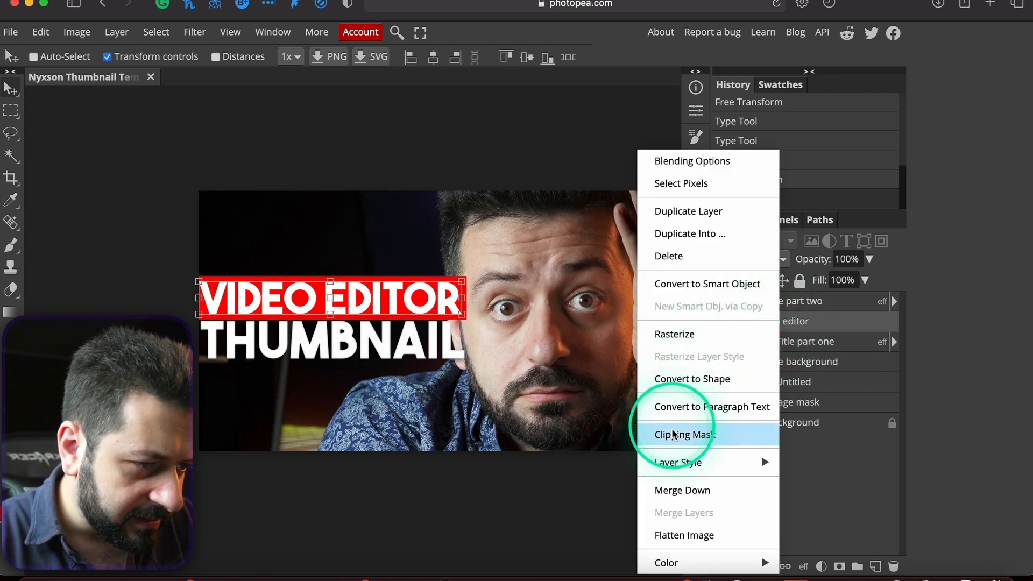
pyautogui.click(654, 435)
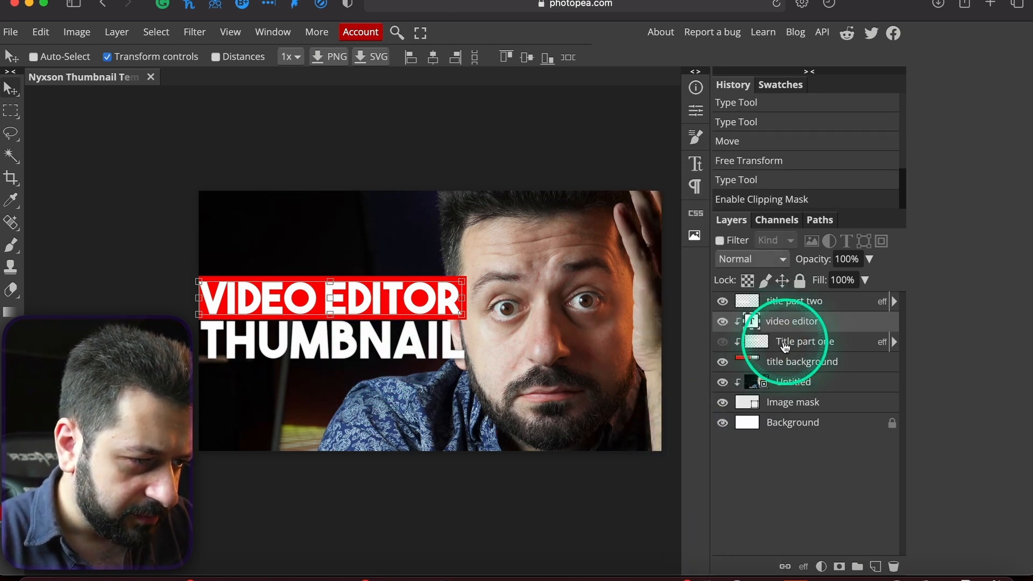
pyautogui.click(812, 342)
pyautogui.press('Delete')
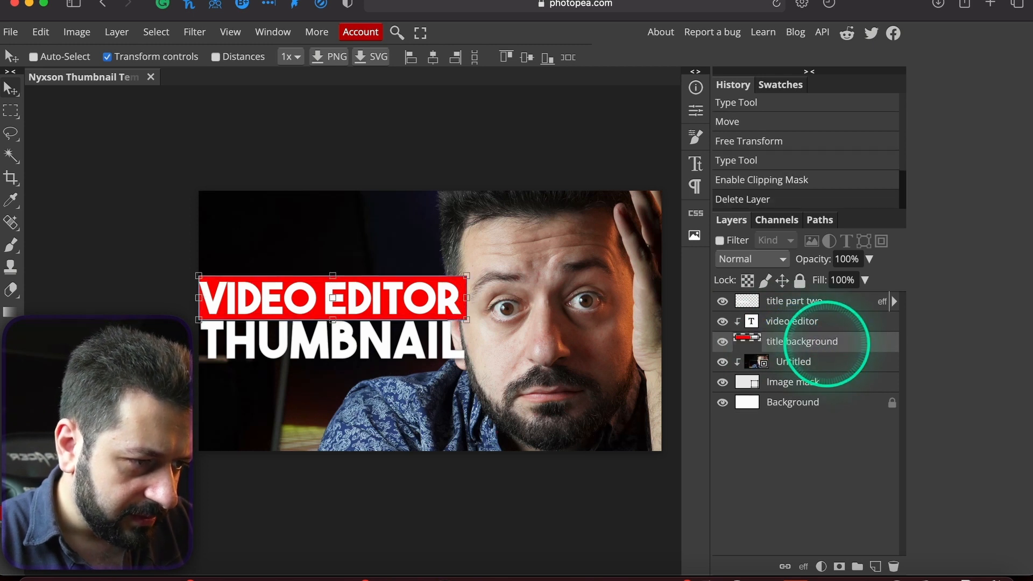
# Step: Hide the title part two layer
pyautogui.click(800, 303)
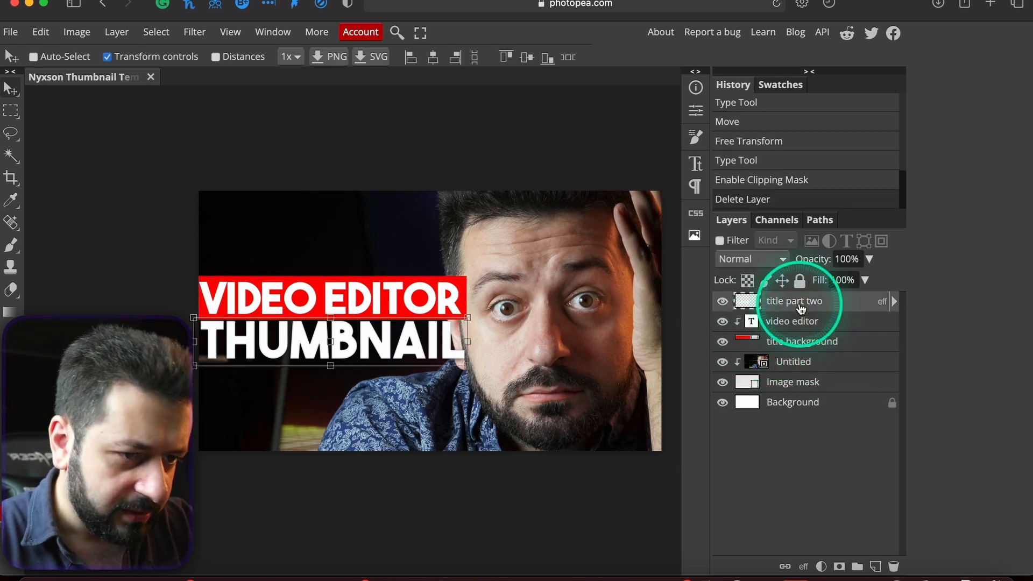
pyautogui.click(722, 301)
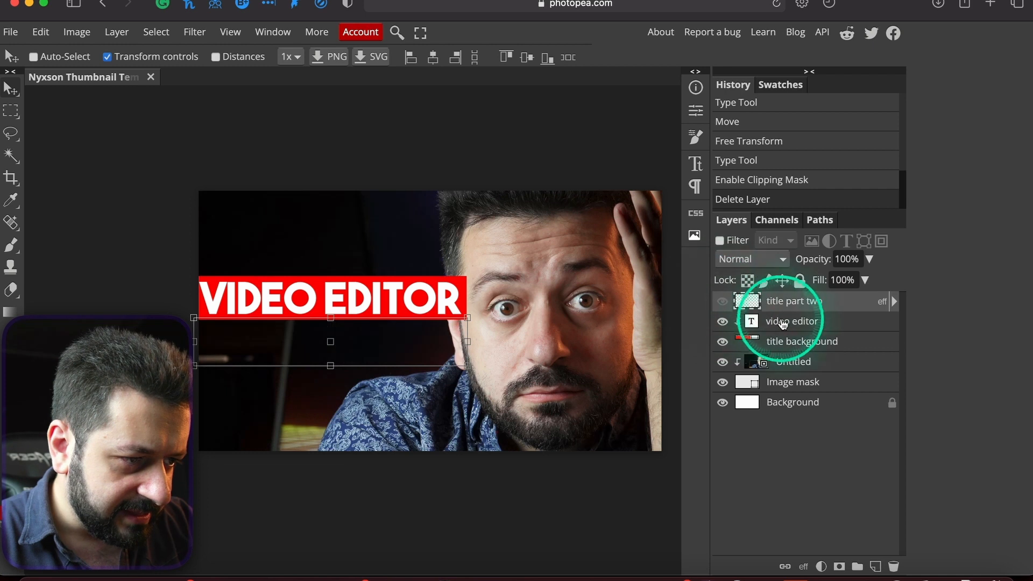
# Step: Try to duplicate the video editor text layer by copying and pasting it
pyautogui.click(783, 321)
pyautogui.press('super')
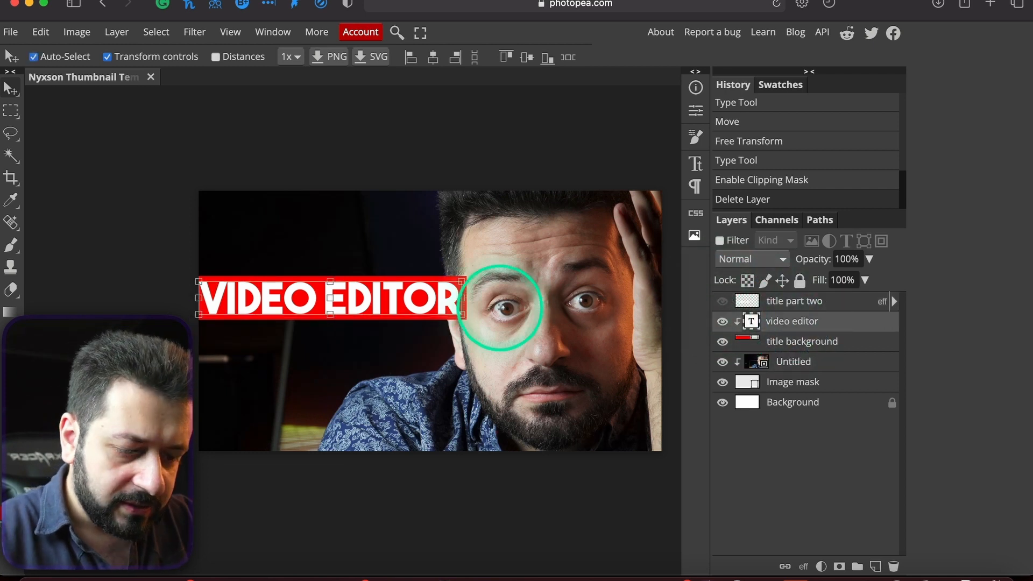
pyautogui.press('super+v')
pyautogui.press('super+z')
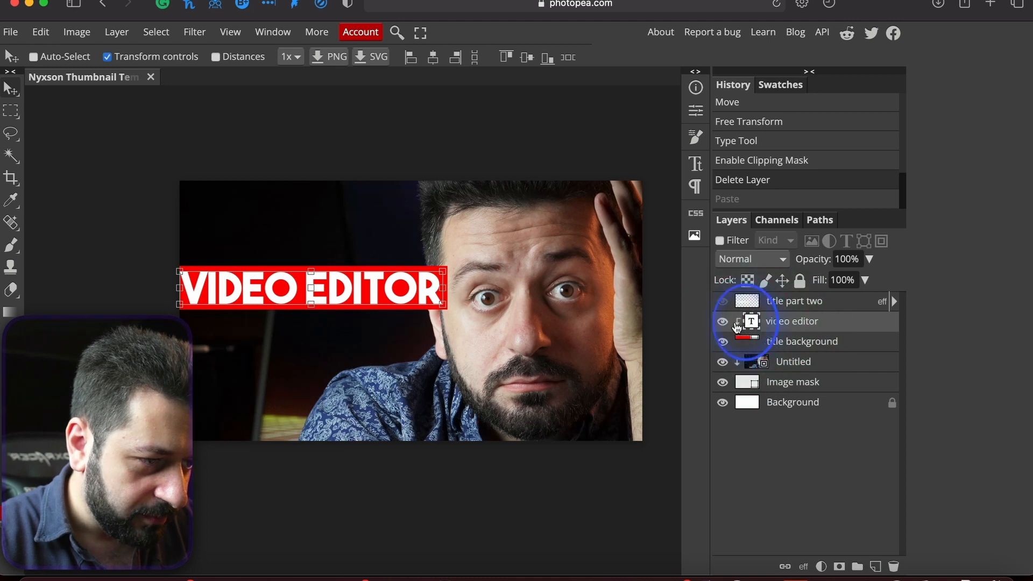
# Step: Release the video editor text layer's clipping mask and duplicate the layer, placing the copy just below the red bar
pyautogui.rightClick(780, 325)
pyautogui.click(693, 435)
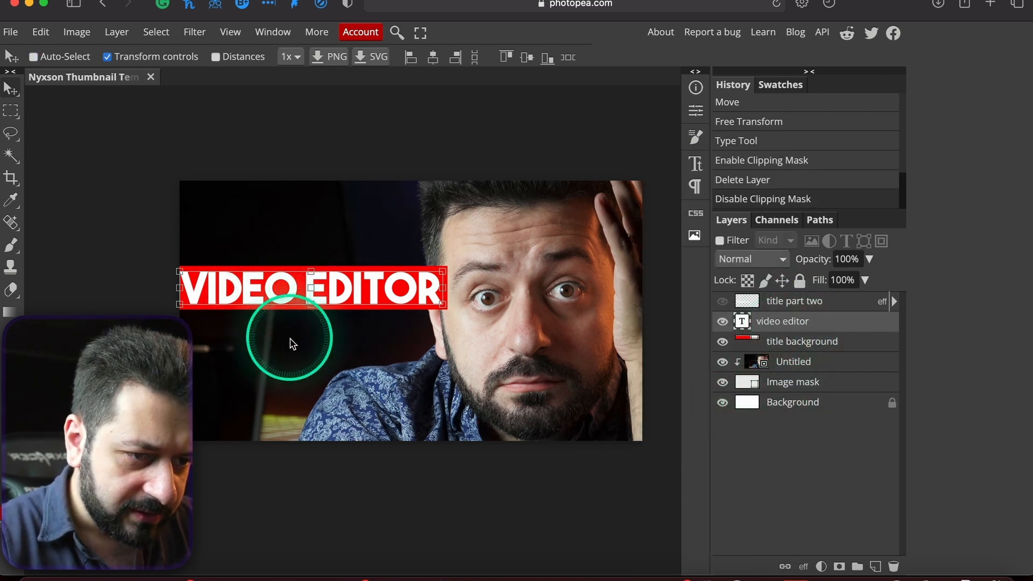
pyautogui.press('super+v')
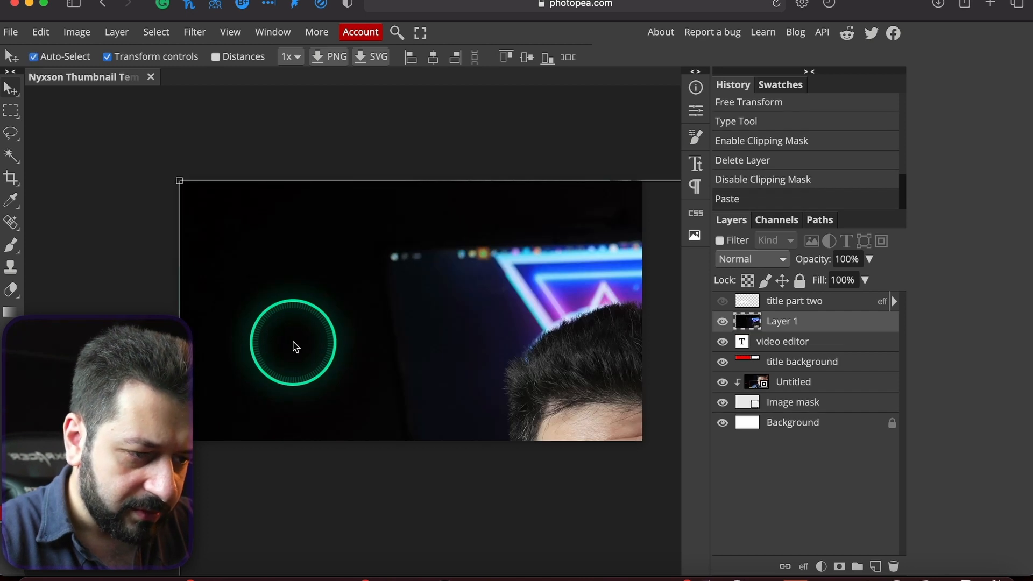
pyautogui.press('super+z')
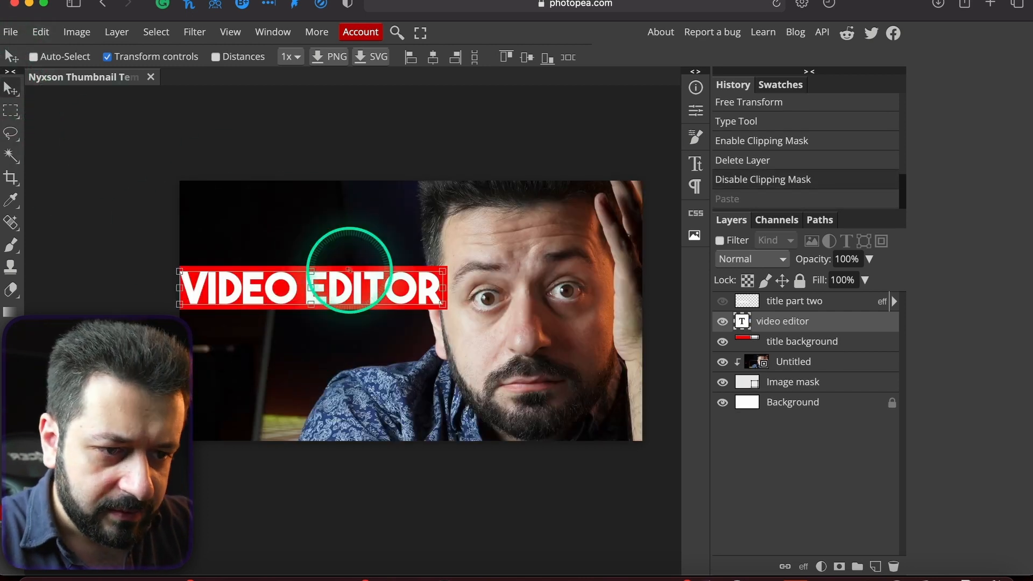
pyautogui.moveTo(360, 286); pyautogui.dragTo(364, 325)
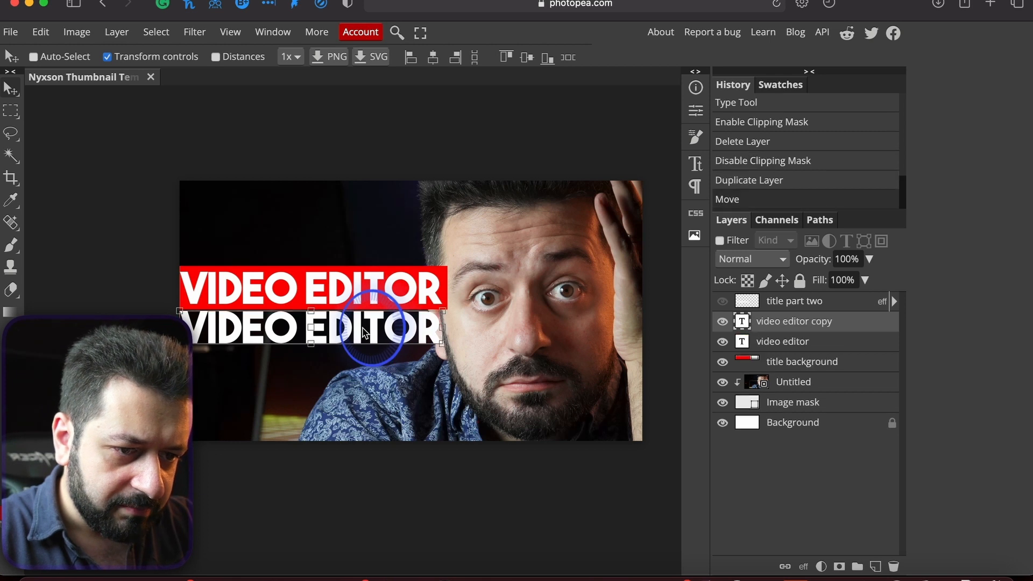
# Step: Replace the text of the copied title line below the red bar with STRUGGLES
pyautogui.hscroll(-1, 326, 439)
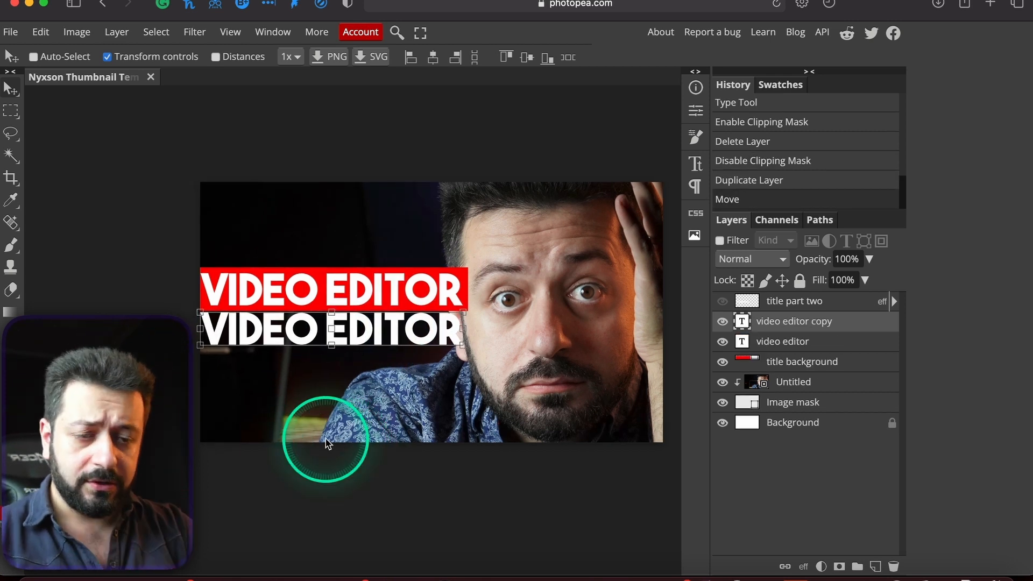
pyautogui.hscroll(-1, 327, 442)
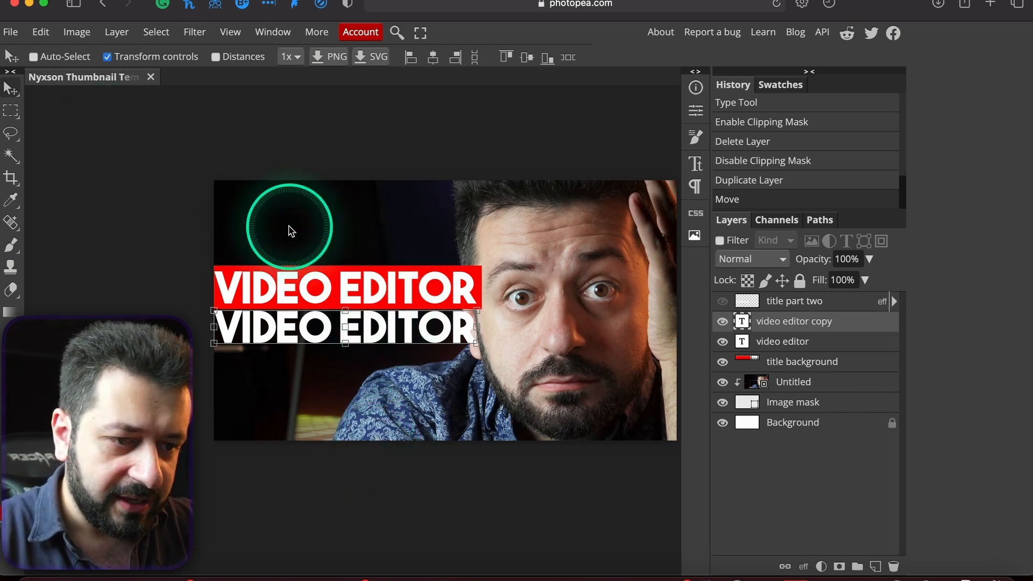
pyautogui.scroll(-2, 289, 231)
pyautogui.hscroll(-1, 288, 230)
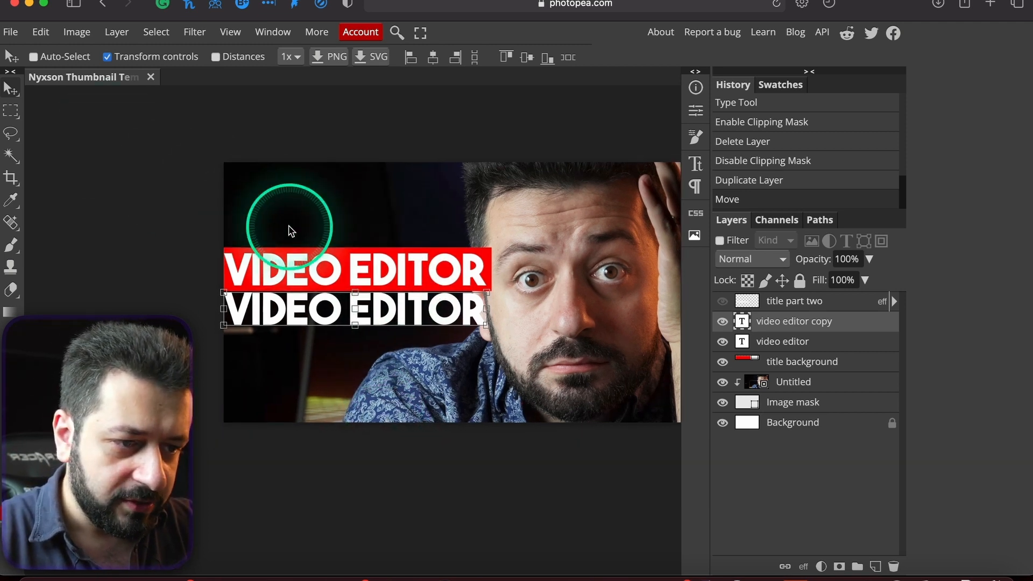
pyautogui.doubleClick(269, 306)
pyautogui.moveTo(228, 305); pyautogui.dragTo(473, 301)
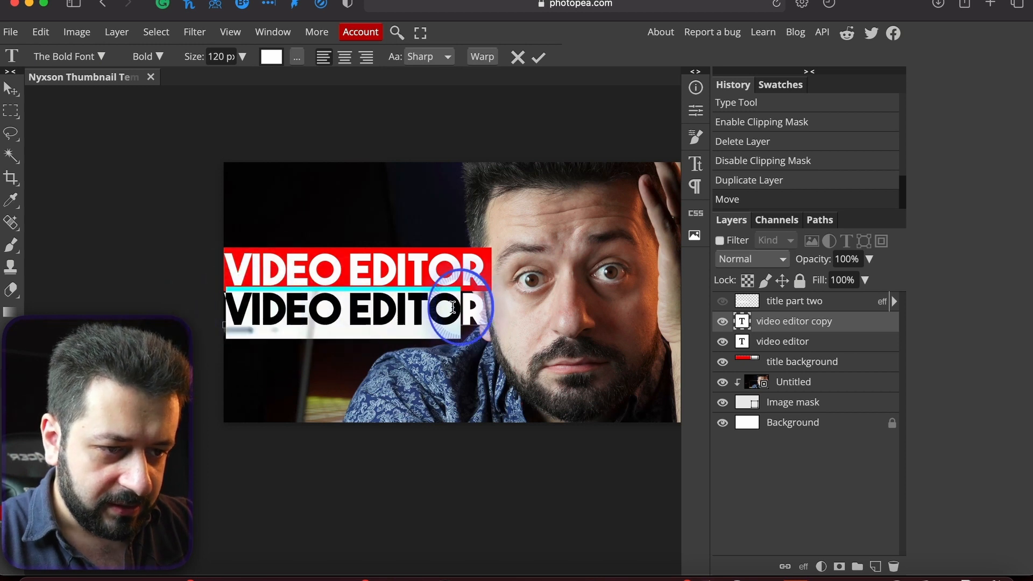
pyautogui.write('STR')
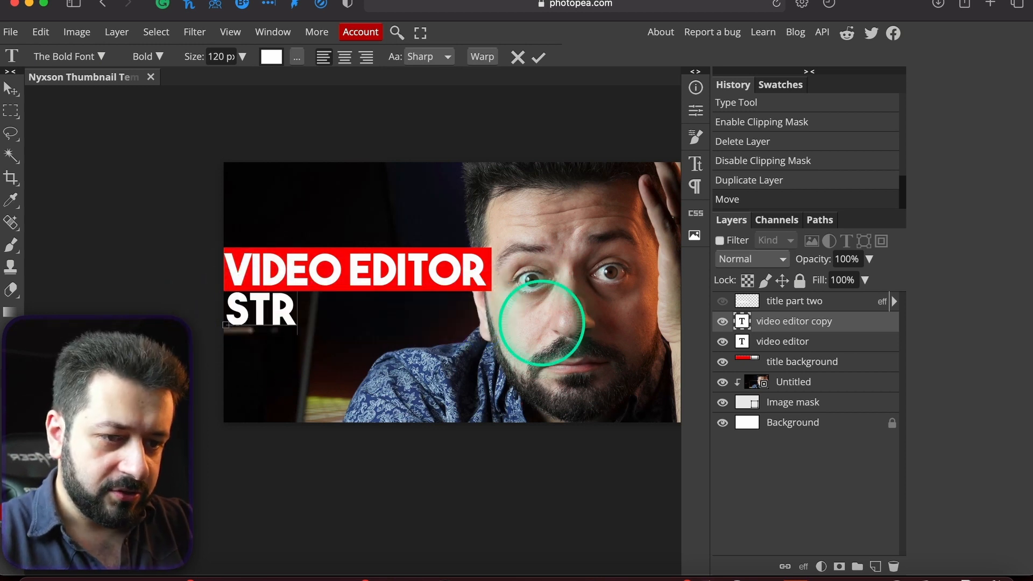
pyautogui.write('UGGLES')
pyautogui.click(450, 340)
# Step: Scale the STRUGGLES text up to about 115% so it spans the width of the VIDEO EDITOR line
pyautogui.moveTo(453, 325); pyautogui.dragTo(488, 332)
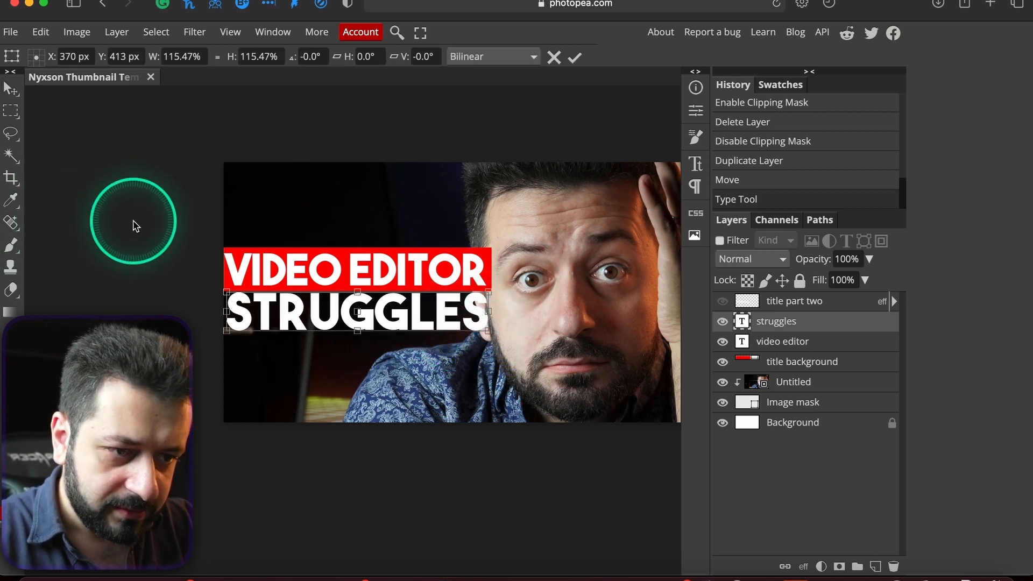
pyautogui.moveTo(311, 271); pyautogui.dragTo(325, 272)
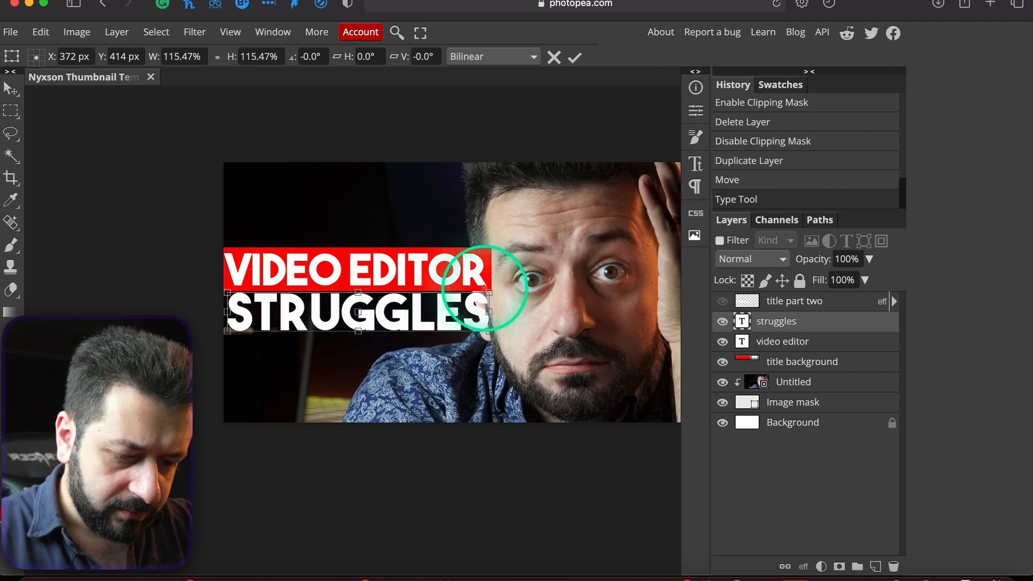
pyautogui.press('Escape')
pyautogui.moveTo(453, 325); pyautogui.dragTo(488, 331)
# Step: Recolor the VIDEO EDITOR text yellow and nudge it slightly within the red bar
pyautogui.click(734, 341)
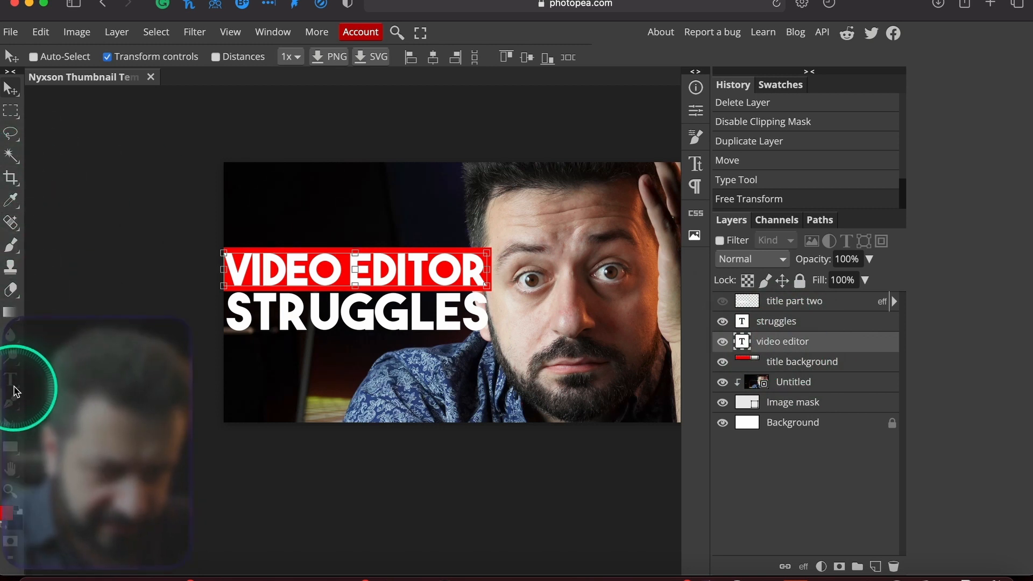
pyautogui.click(13, 386)
pyautogui.click(366, 265)
pyautogui.press('super+a')
pyautogui.click(275, 57)
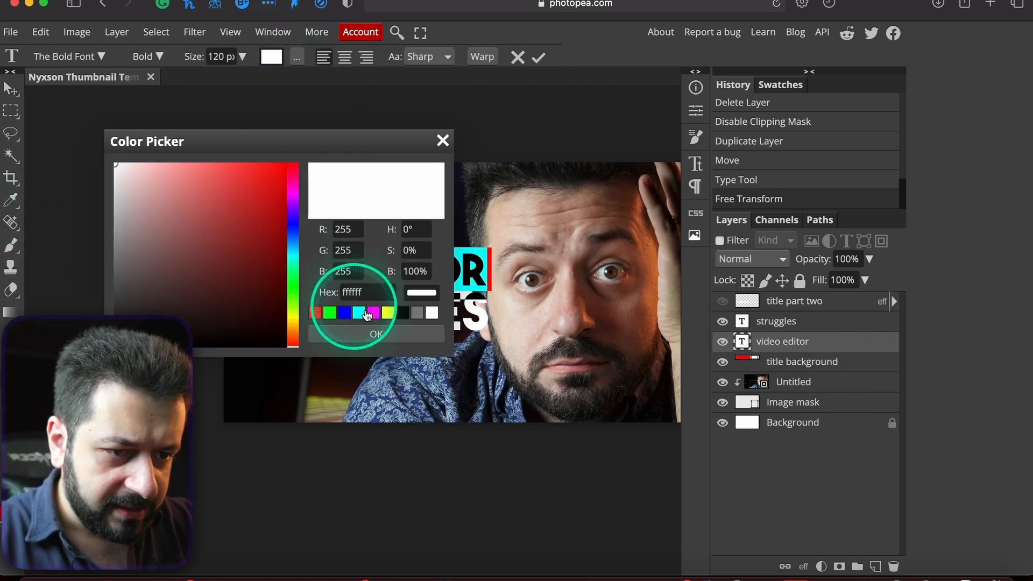
pyautogui.click(388, 312)
pyautogui.click(376, 334)
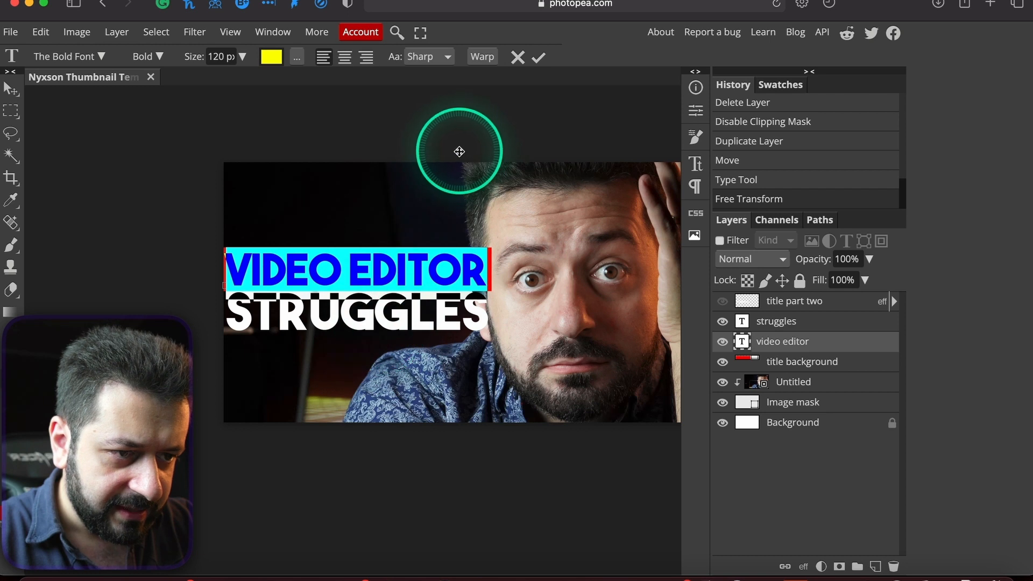
pyautogui.click(102, 167)
pyautogui.click(279, 270)
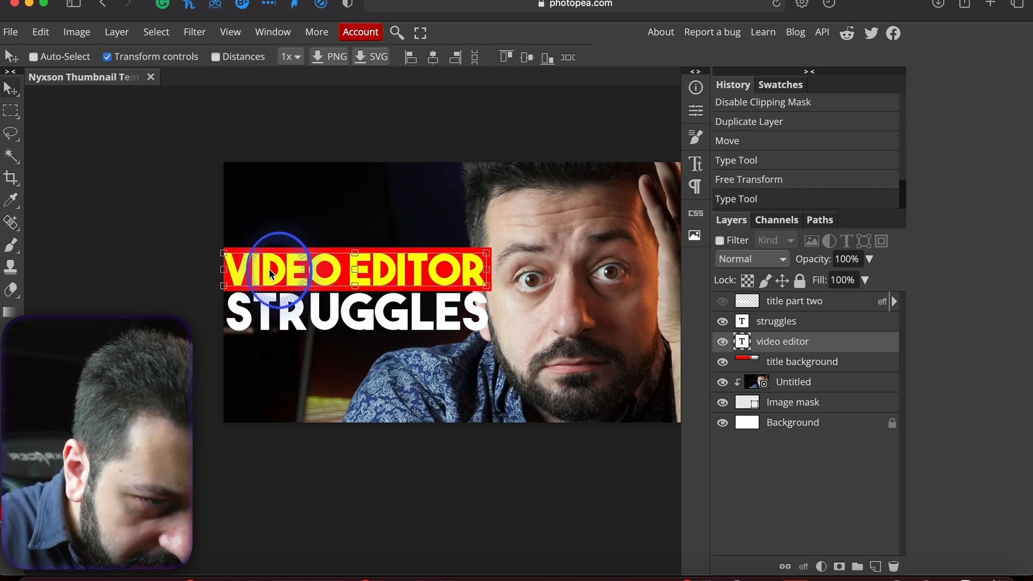
pyautogui.click(273, 274)
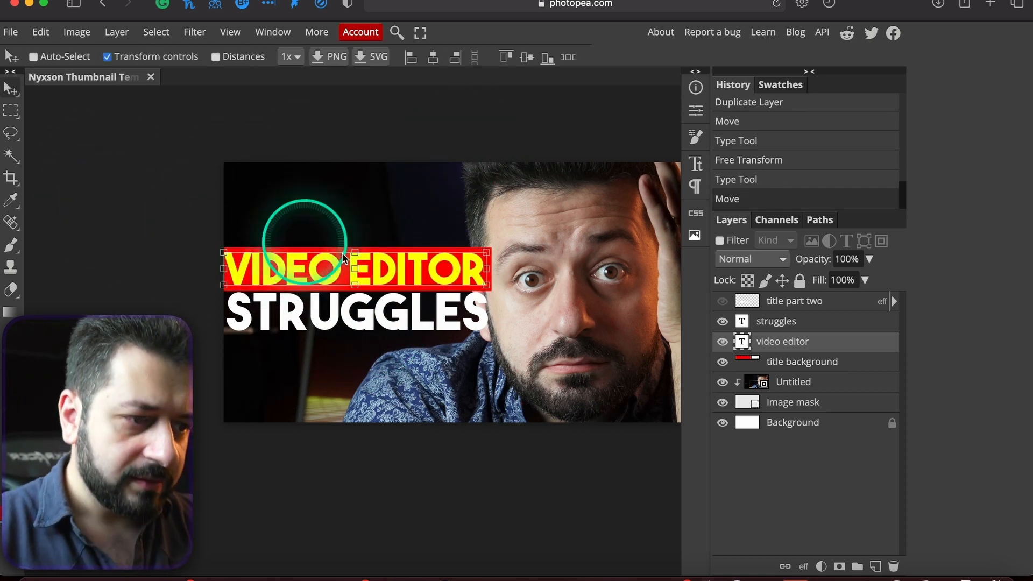
# Step: Add a Vibrance adjustment layer directly above the photo layer with vibrance 57 and saturation 23
pyautogui.click(822, 386)
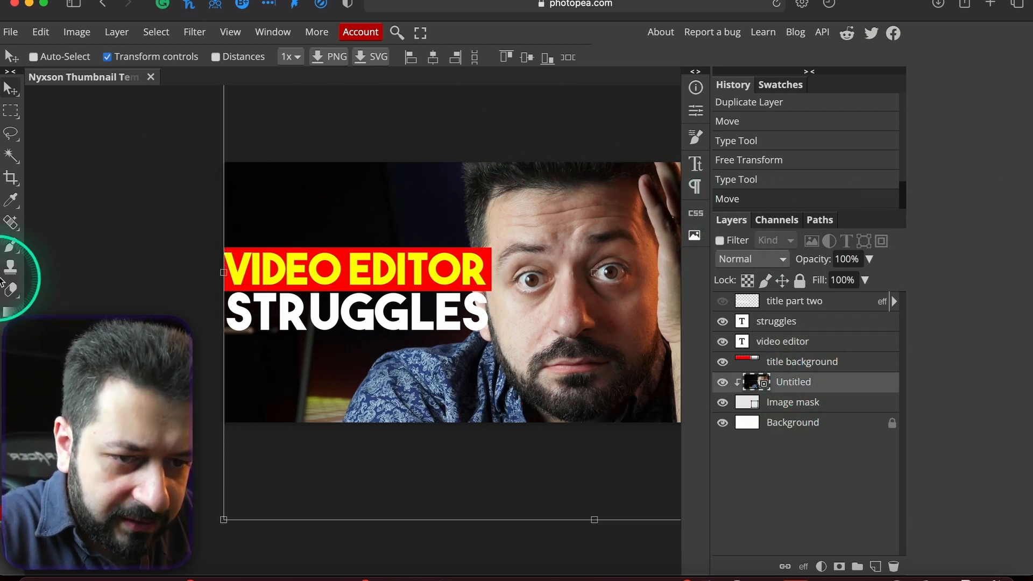
pyautogui.scroll(-3, 314, 208)
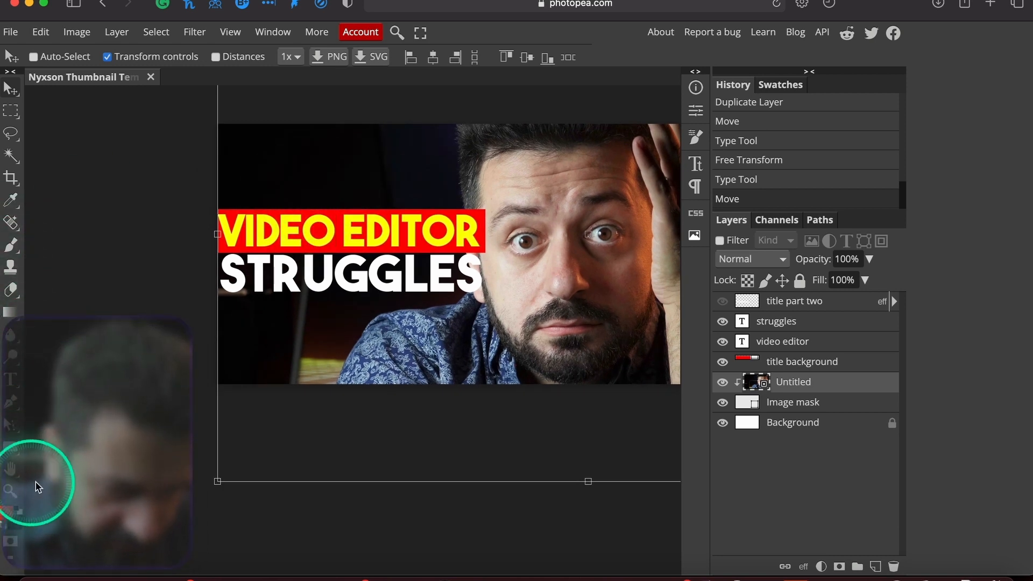
pyautogui.click(12, 543)
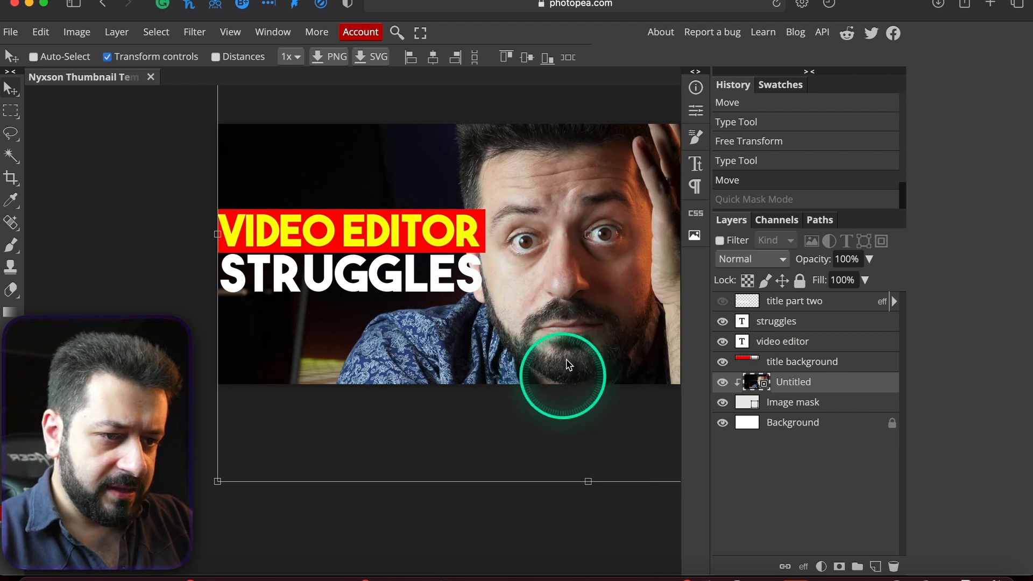
pyautogui.click(821, 568)
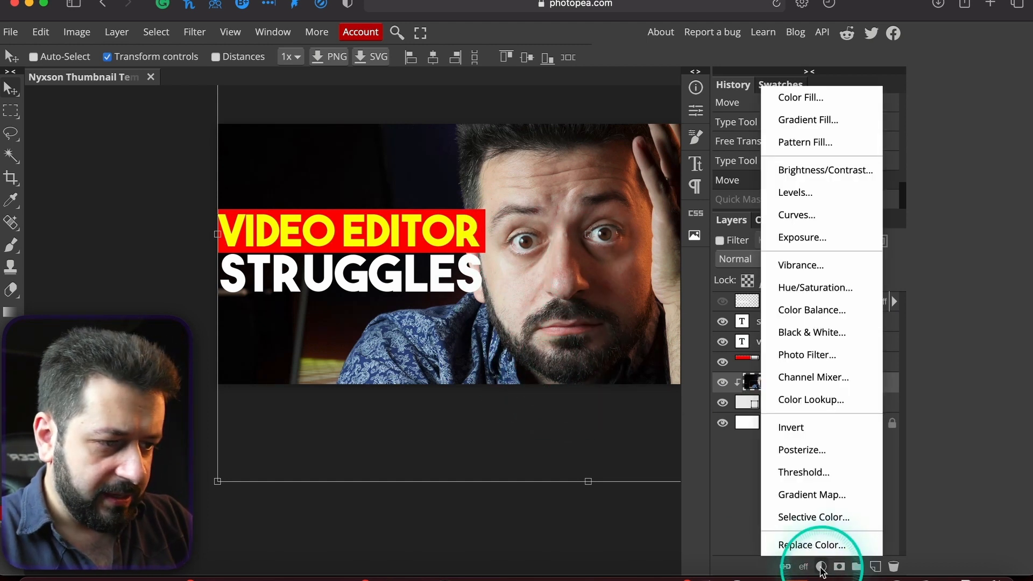
pyautogui.click(816, 265)
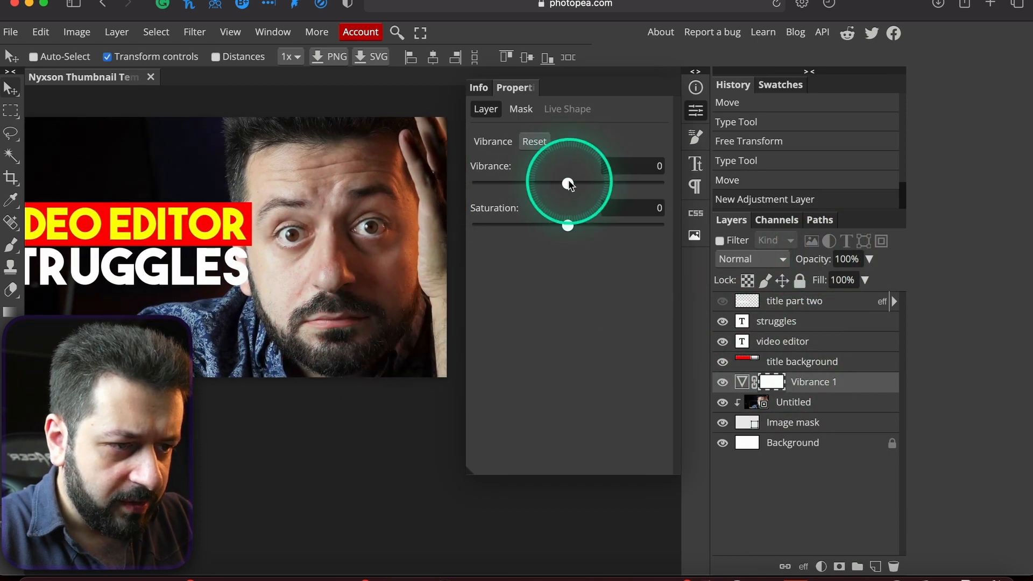
pyautogui.moveTo(568, 183); pyautogui.dragTo(620, 183)
pyautogui.moveTo(567, 225); pyautogui.dragTo(577, 227)
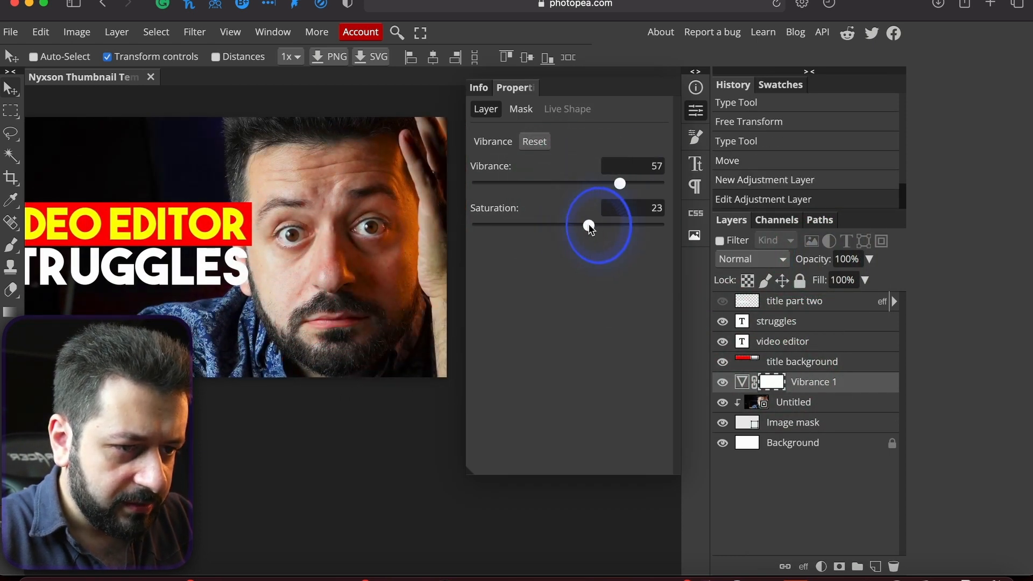
pyautogui.hscroll(-3, 164, 291)
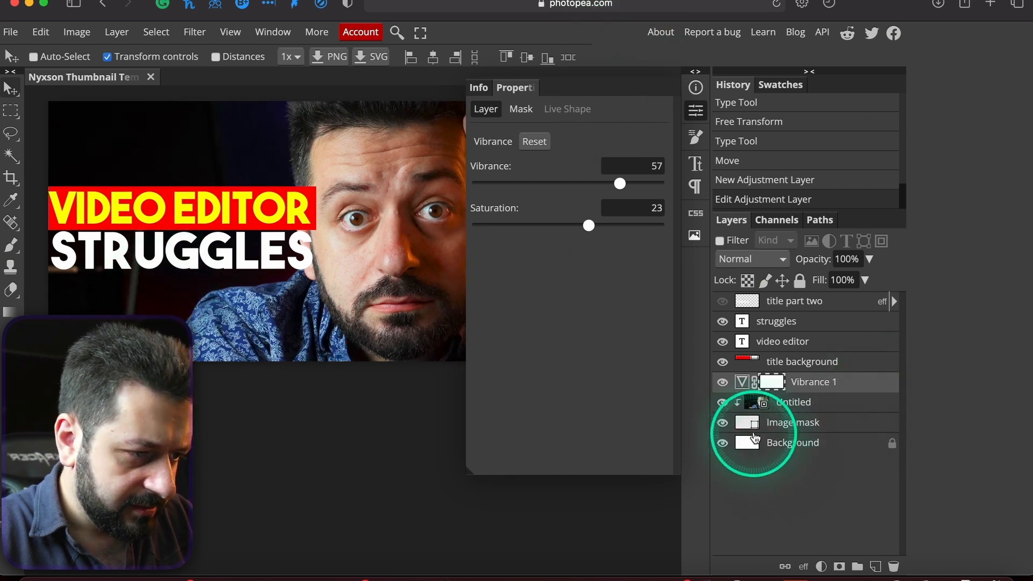
pyautogui.click(821, 566)
pyautogui.click(616, 507)
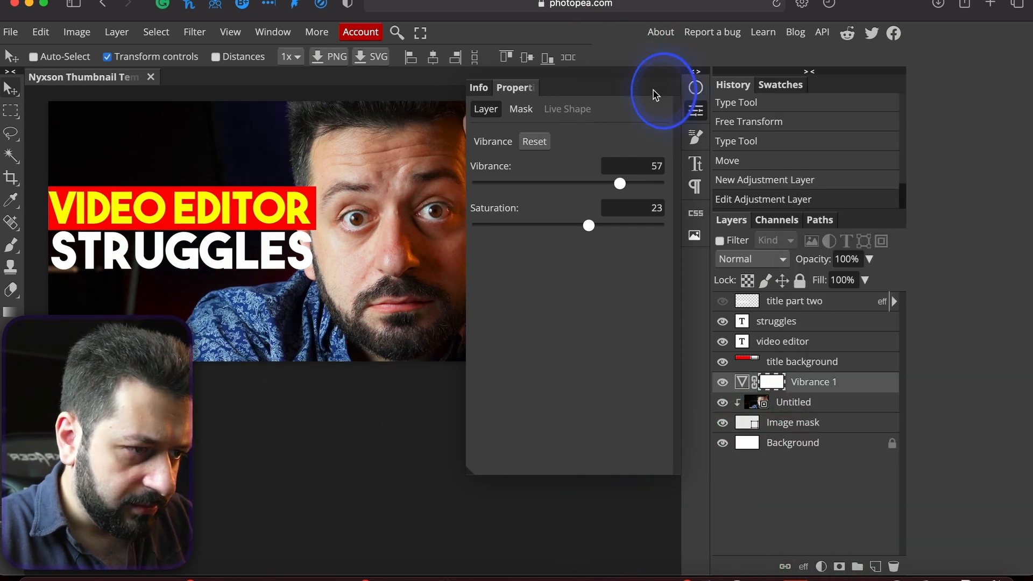
# Step: Nudge the red title background slightly, then clear the selection and turn off the transform controls
pyautogui.click(791, 362)
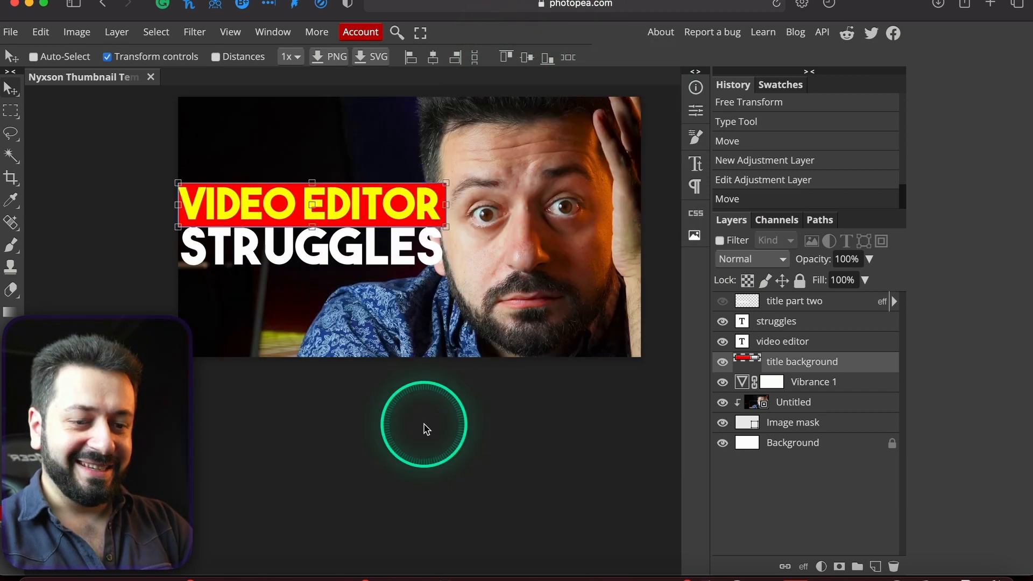
pyautogui.hotkey('ctrl', '-')
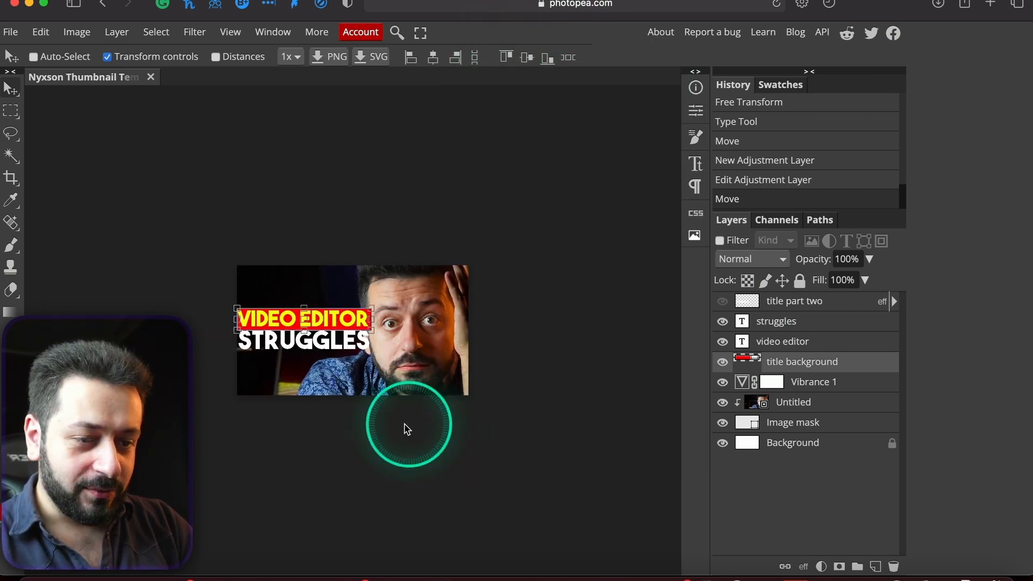
pyautogui.click(867, 441)
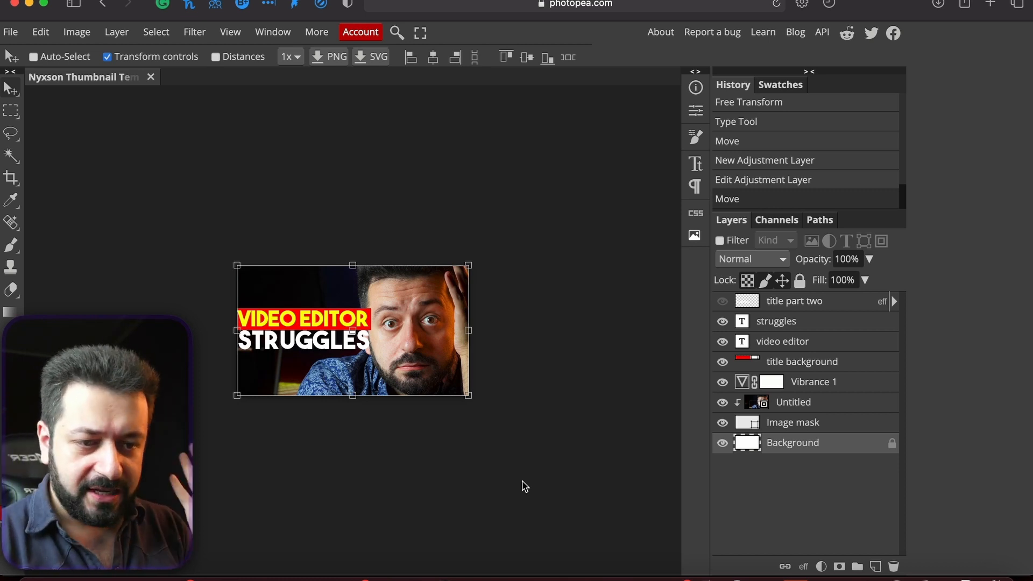
pyautogui.press('super+plus')
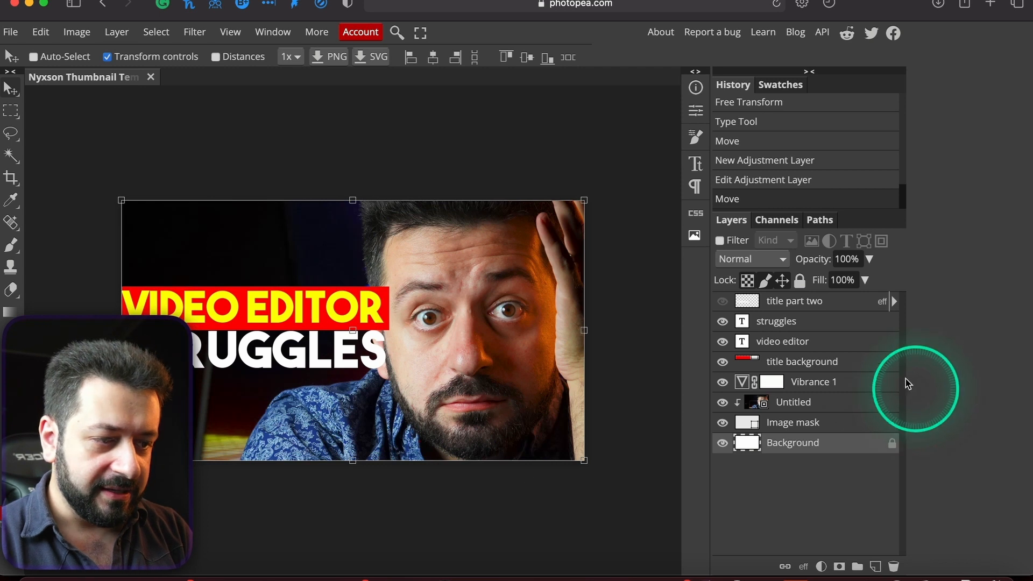
pyautogui.press('super+d')
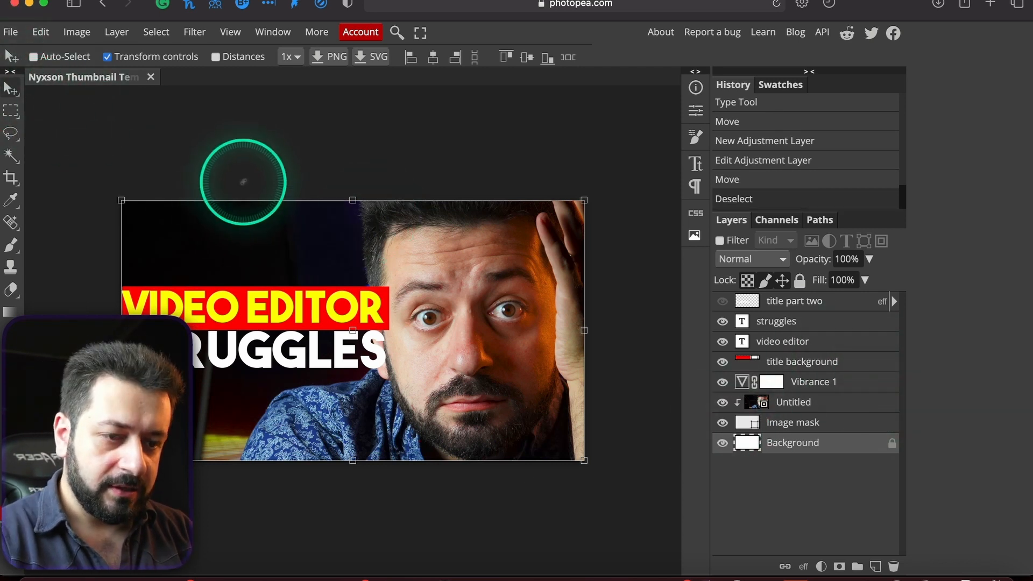
pyautogui.click(107, 57)
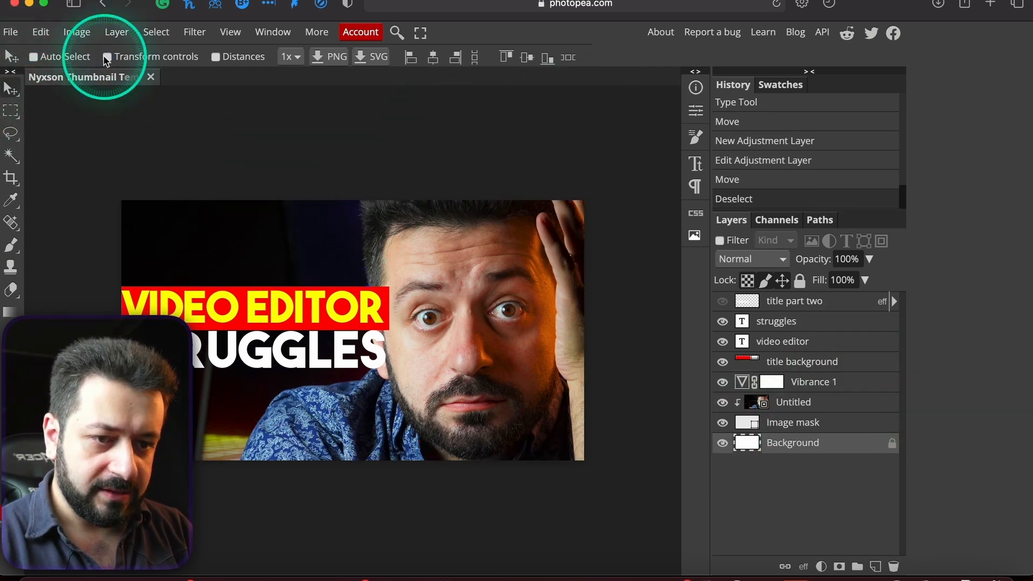
# Step: Examine the finished thumbnail at normal and reduced size to judge how legible the title is
pyautogui.hscroll(-3, 204, 123)
pyautogui.scroll(-1, 203, 123)
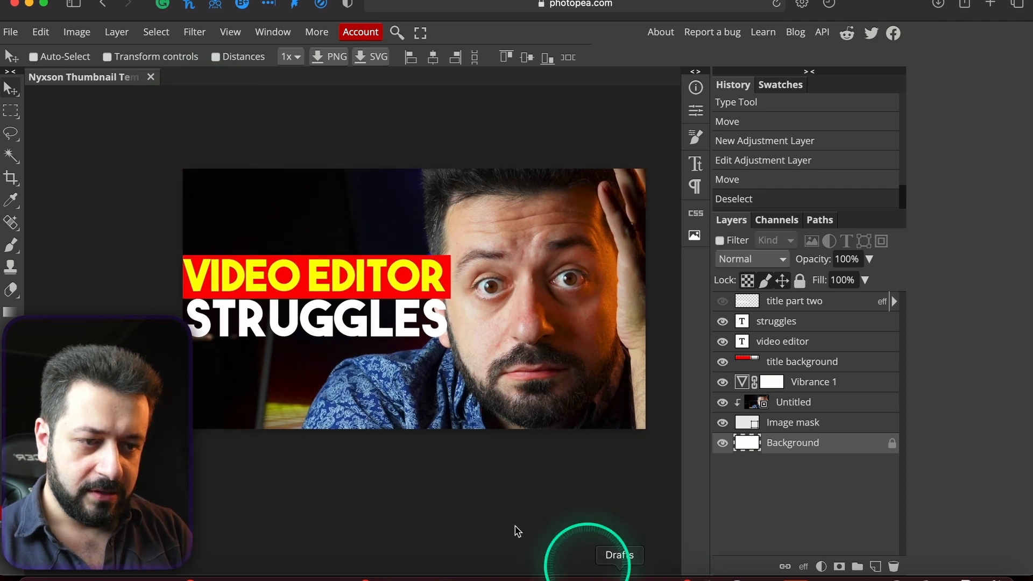
pyautogui.scroll(-2, 457, 498)
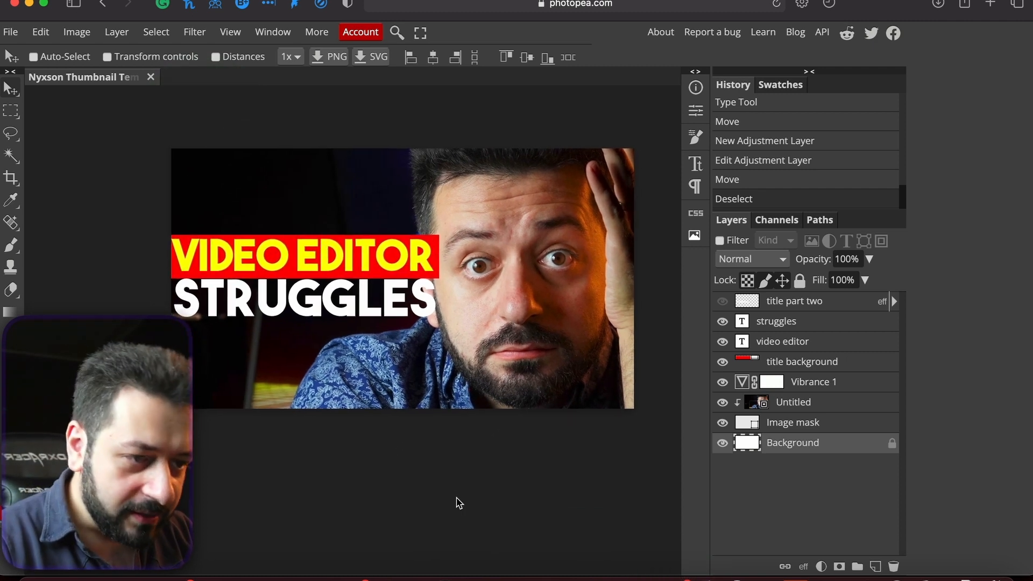
pyautogui.scroll(-1, 456, 498)
pyautogui.scroll(-2, 457, 503)
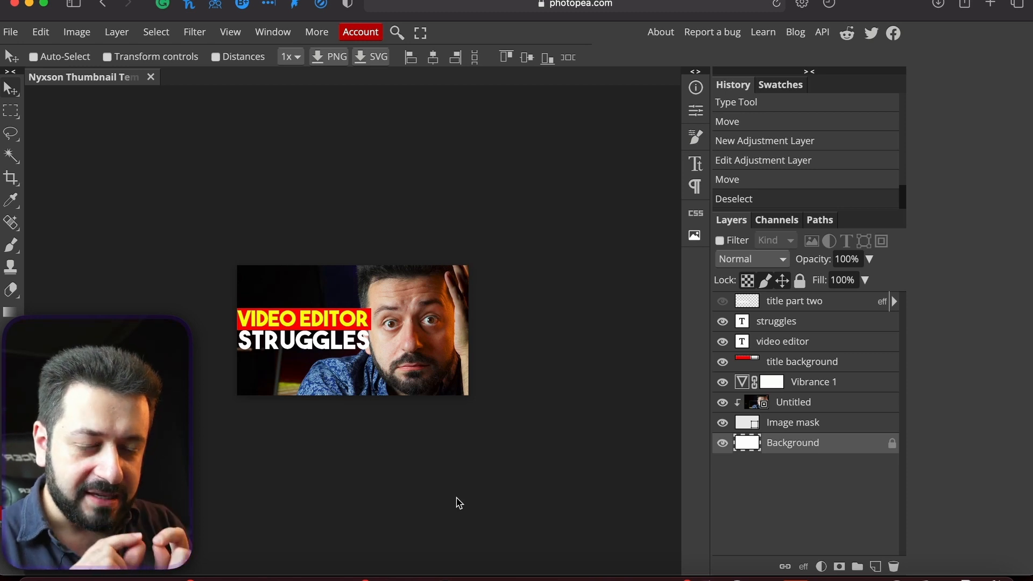
pyautogui.hscroll(-2, 458, 503)
pyautogui.scroll(3, 457, 503)
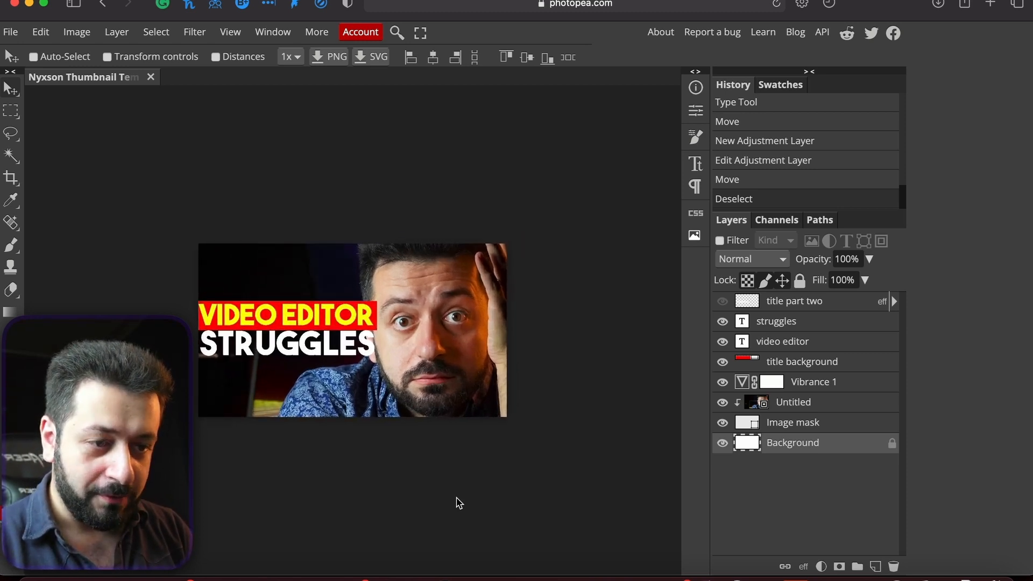
pyautogui.scroll(-2, 457, 503)
pyautogui.scroll(-1, 458, 503)
pyautogui.hscroll(-1, 459, 503)
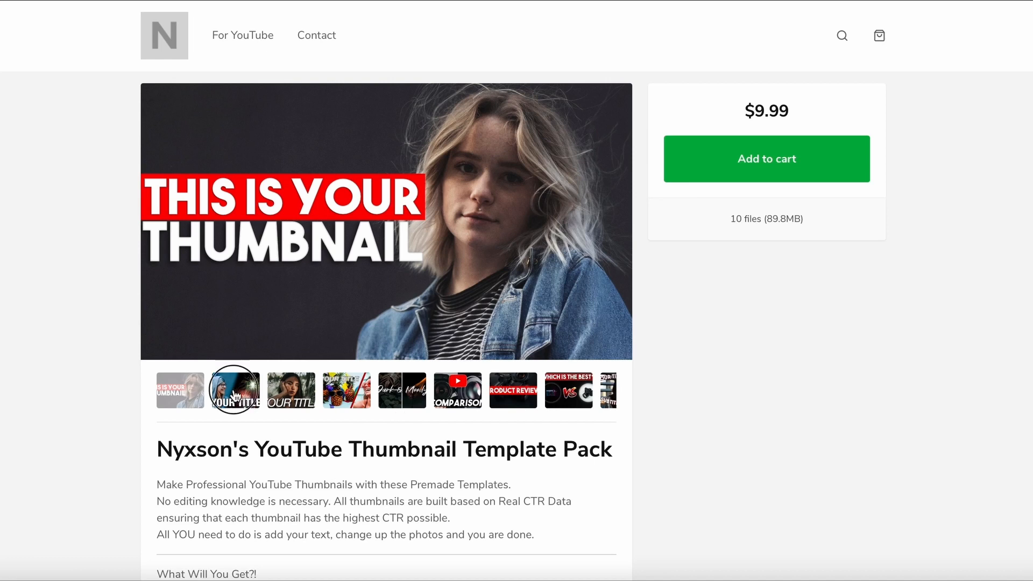
# Step: Browse the preview images of Nyxson's YouTube Thumbnail Template Pack on its store page
pyautogui.click(235, 397)
pyautogui.click(281, 397)
pyautogui.click(328, 397)
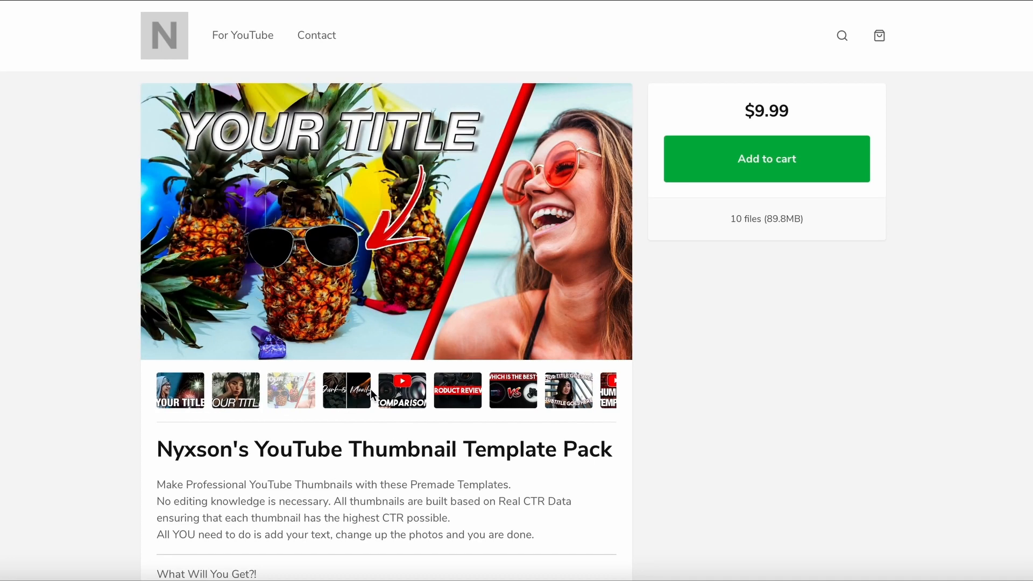
pyautogui.click(339, 388)
pyautogui.click(360, 386)
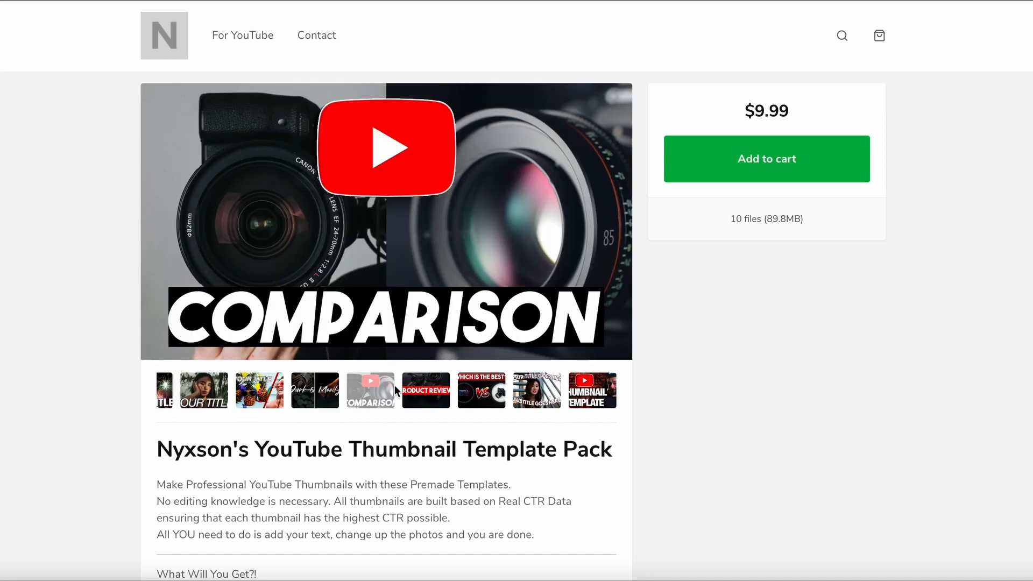
pyautogui.click(436, 387)
pyautogui.click(498, 398)
# Step: Review the template pack's disclaimer and the default thumbnail examples in its product description
pyautogui.scroll(-15, 639, 401)
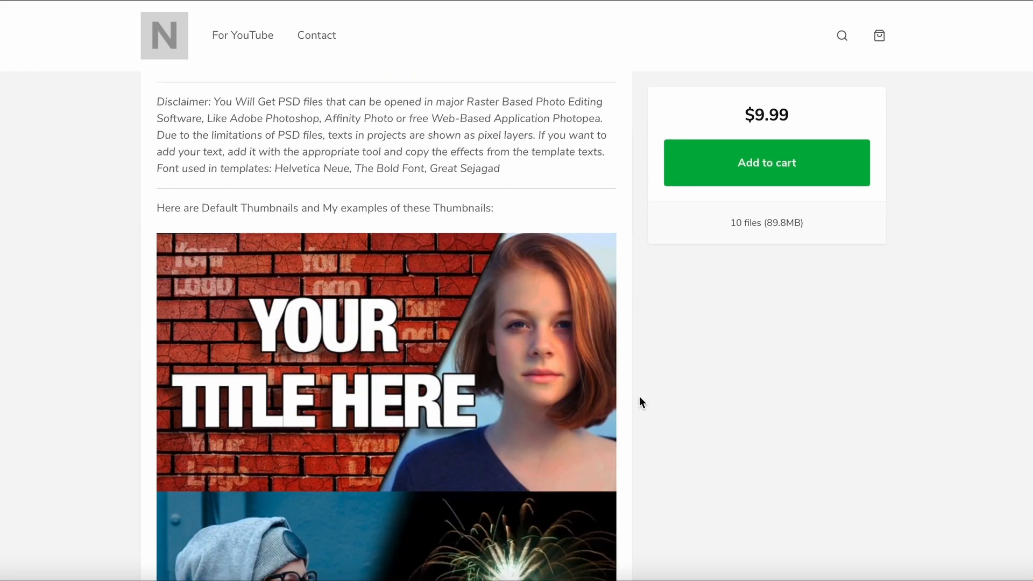
pyautogui.scroll(-20, 640, 398)
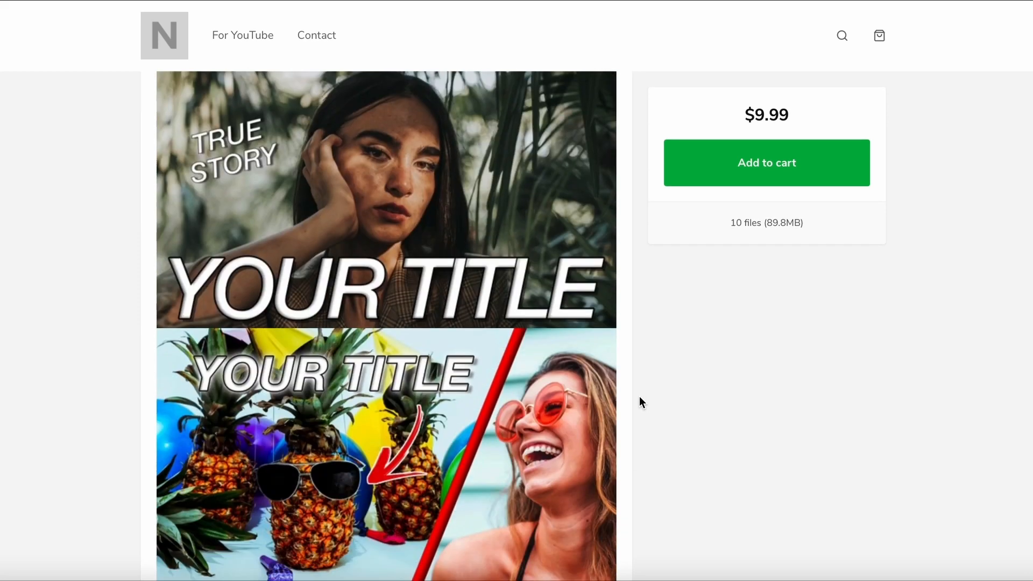
pyautogui.scroll(-14, 640, 397)
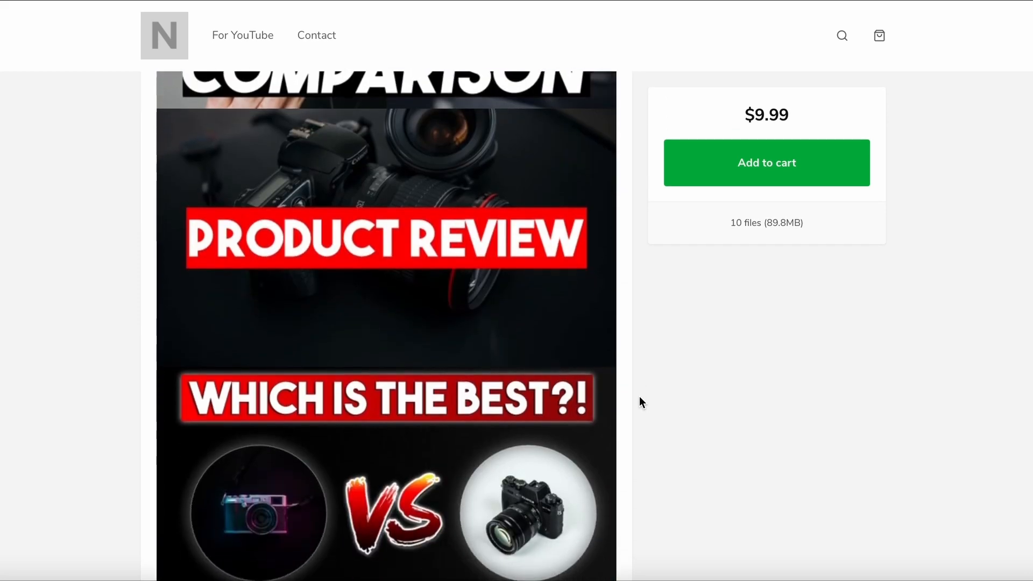
pyautogui.scroll(-6, 640, 397)
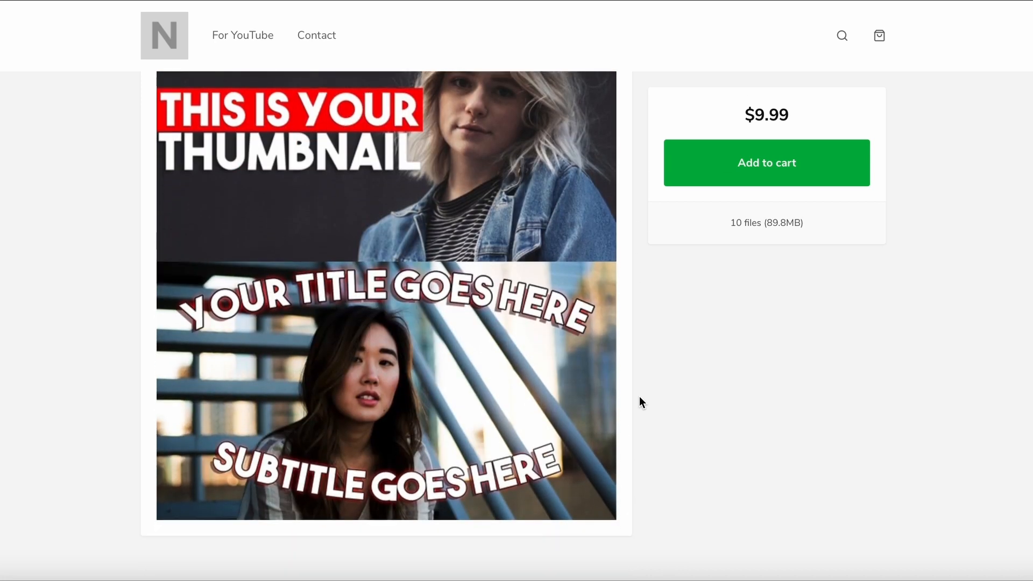
pyautogui.scroll(1, 639, 402)
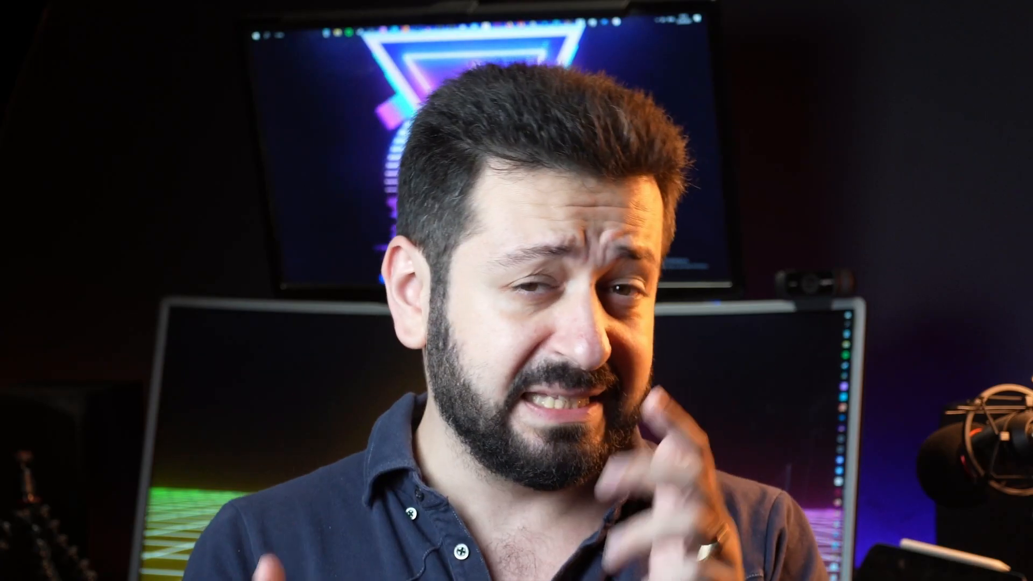